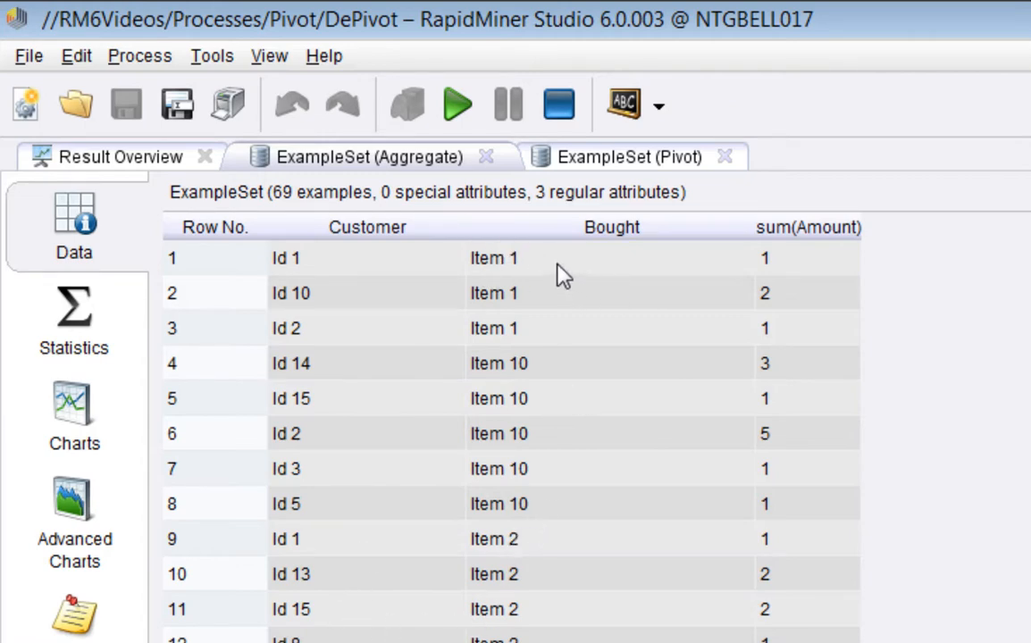
Highlight the sum(Amount) values in rows 1 to 7 of the Aggregate results and fit all column widths in the Pivot results.
left_click_drag(778, 268, 784, 472)
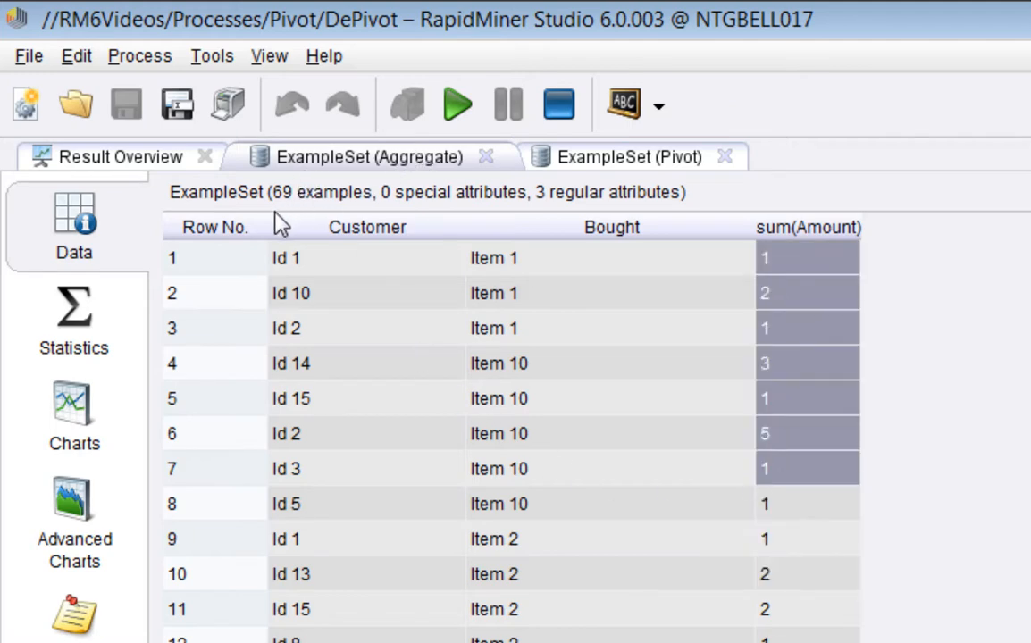
left_click(610, 156)
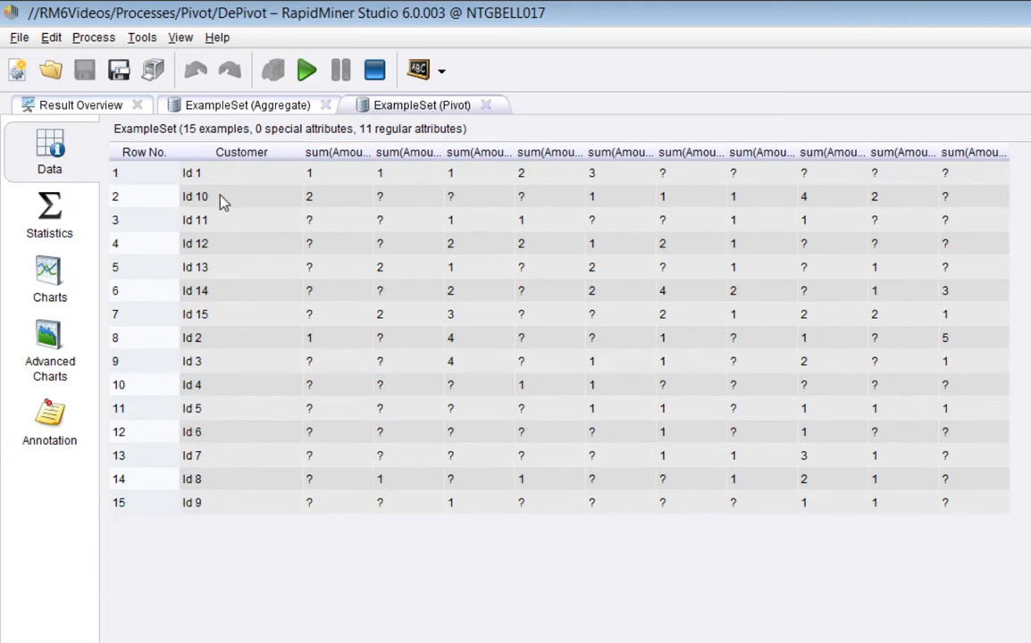
left_click(217, 178)
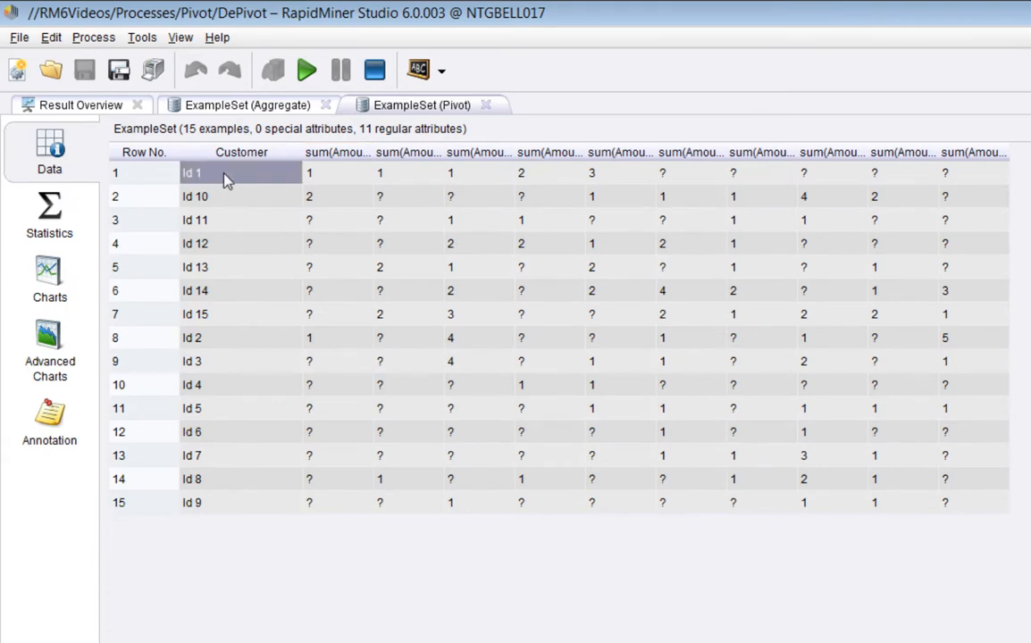
left_click(339, 177)
right_click(370, 250)
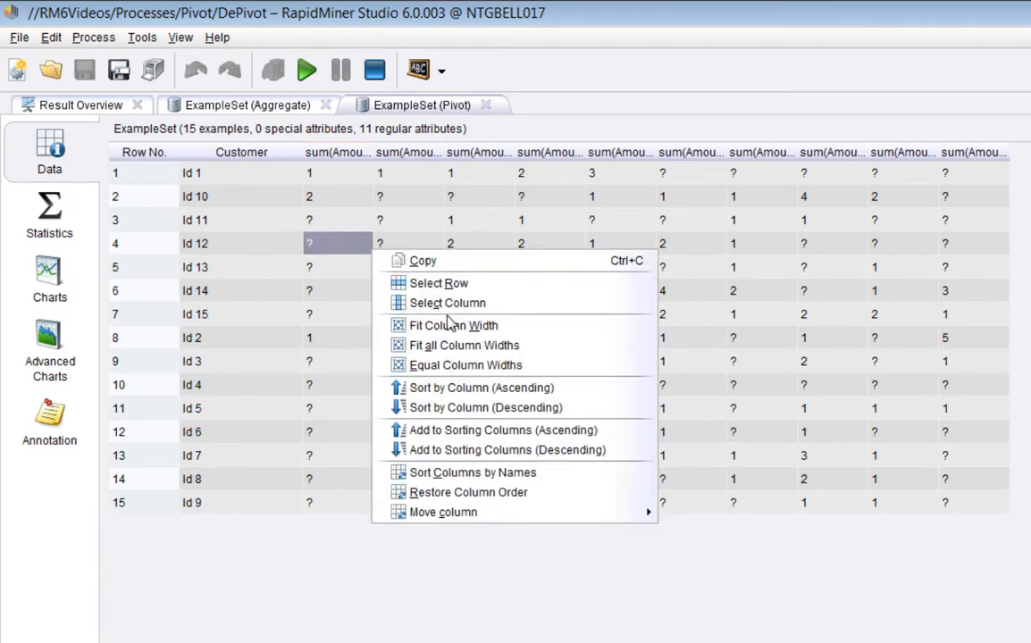
left_click(451, 345)
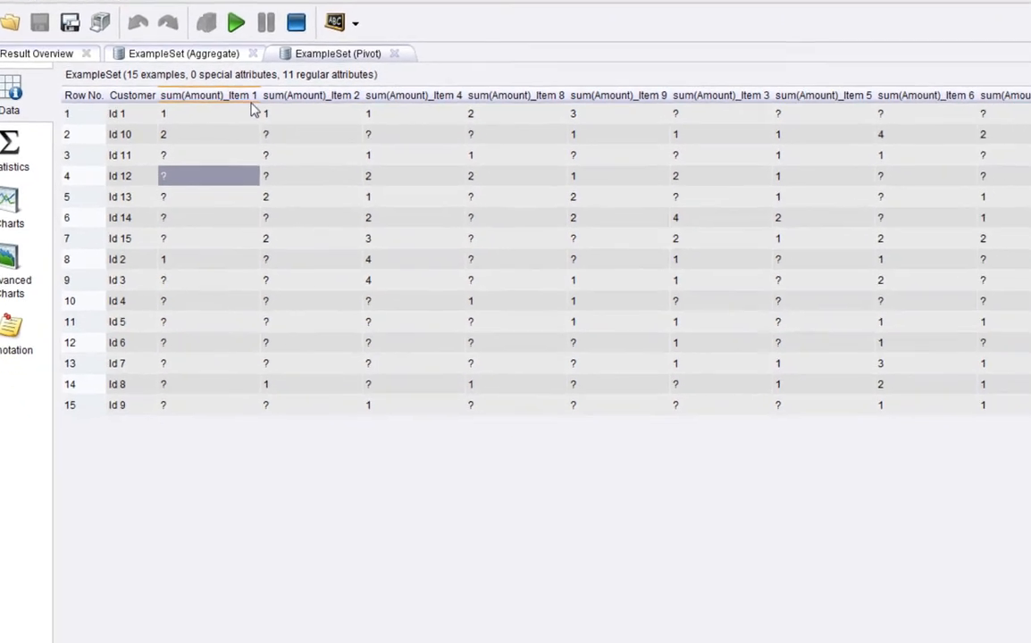
Compare the item amounts of Id 1 in the Pivot results with the customer entries in rows 1 to 6 of the Aggregate results.
left_click(371, 172)
left_click(417, 64)
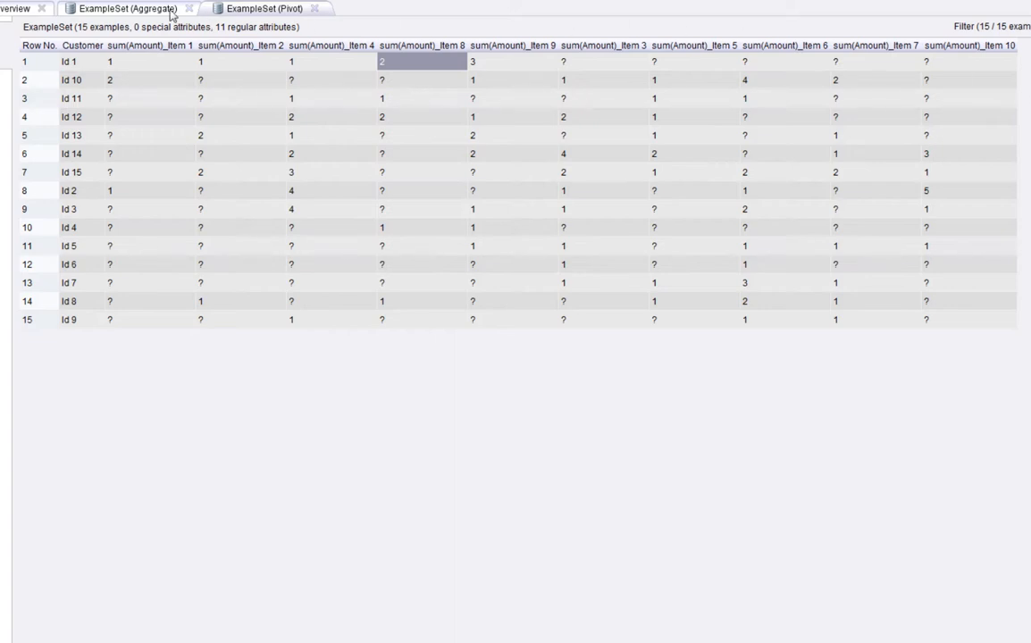
left_click(131, 13)
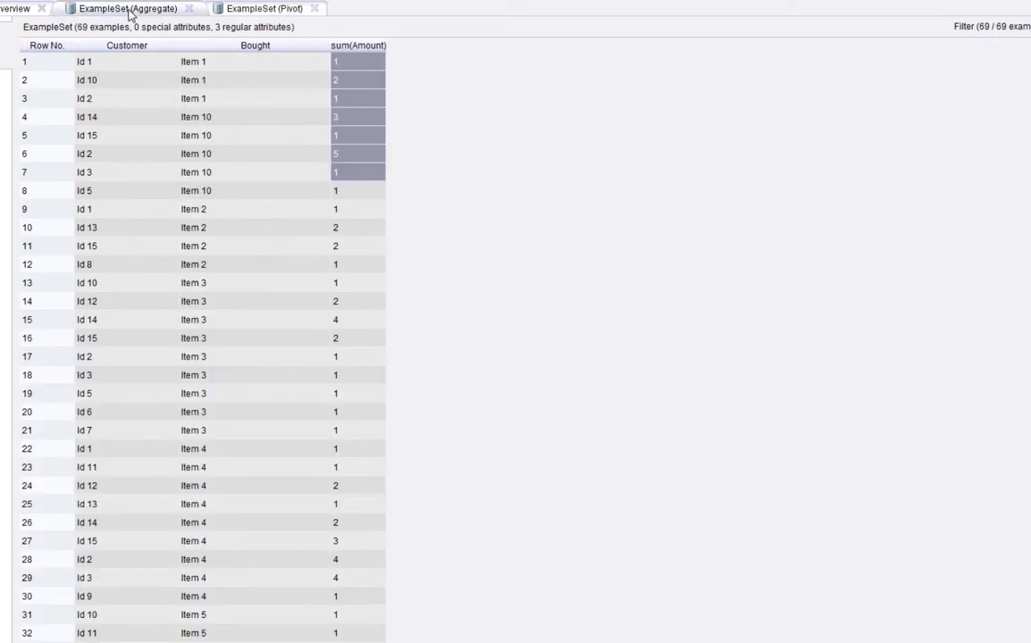
left_click_drag(123, 65, 132, 150)
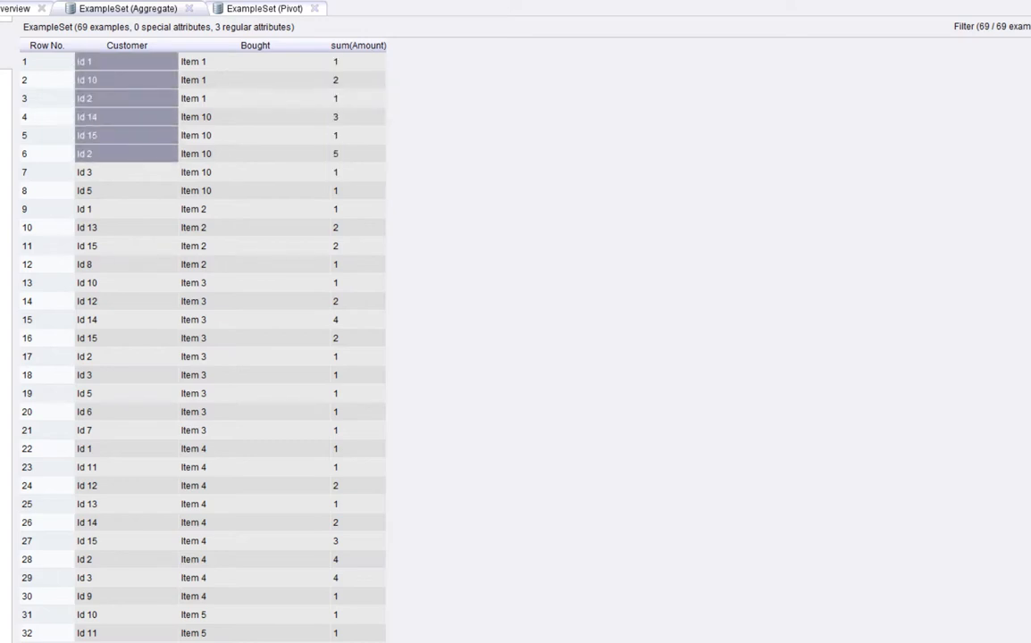
Examine the De-Pivot operator's attribute name mapping in the process design, including its regular expression and result attribute, without changing it.
key("F8")
left_click(542, 89)
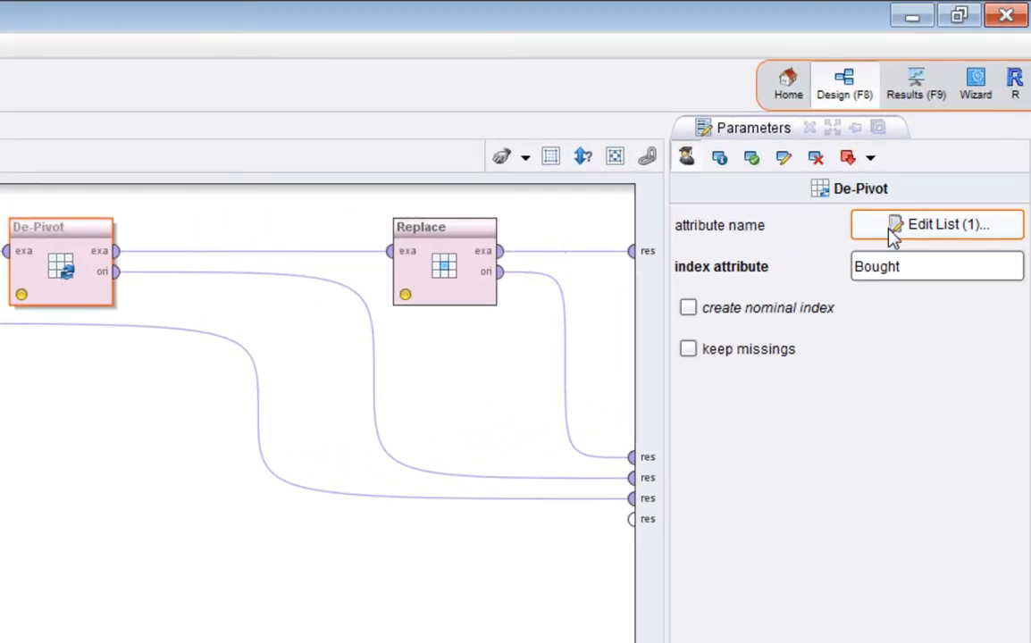
left_click(892, 229)
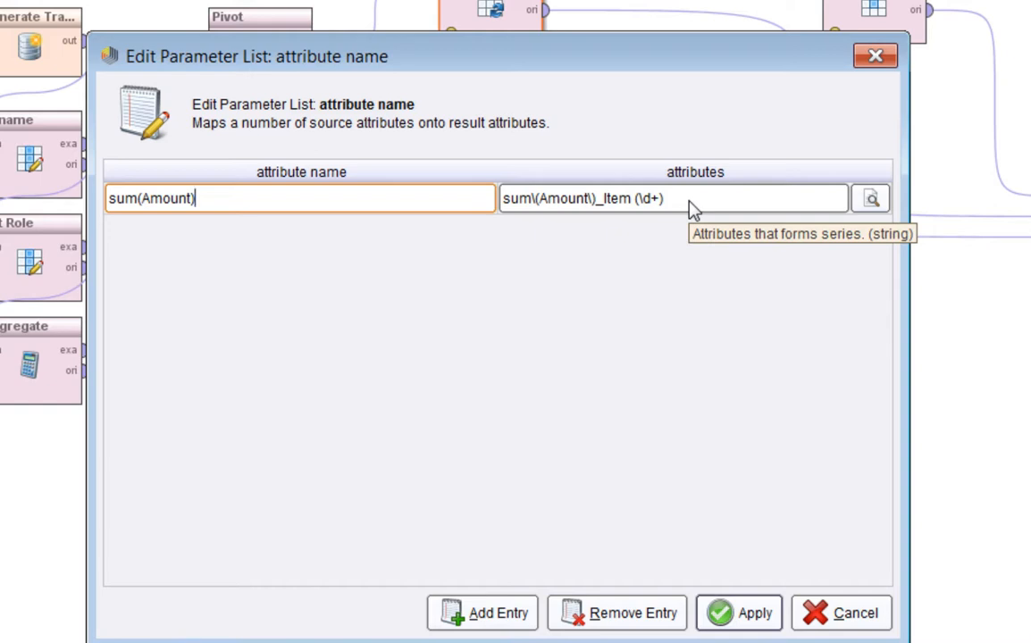
left_click_drag(695, 210, 489, 211)
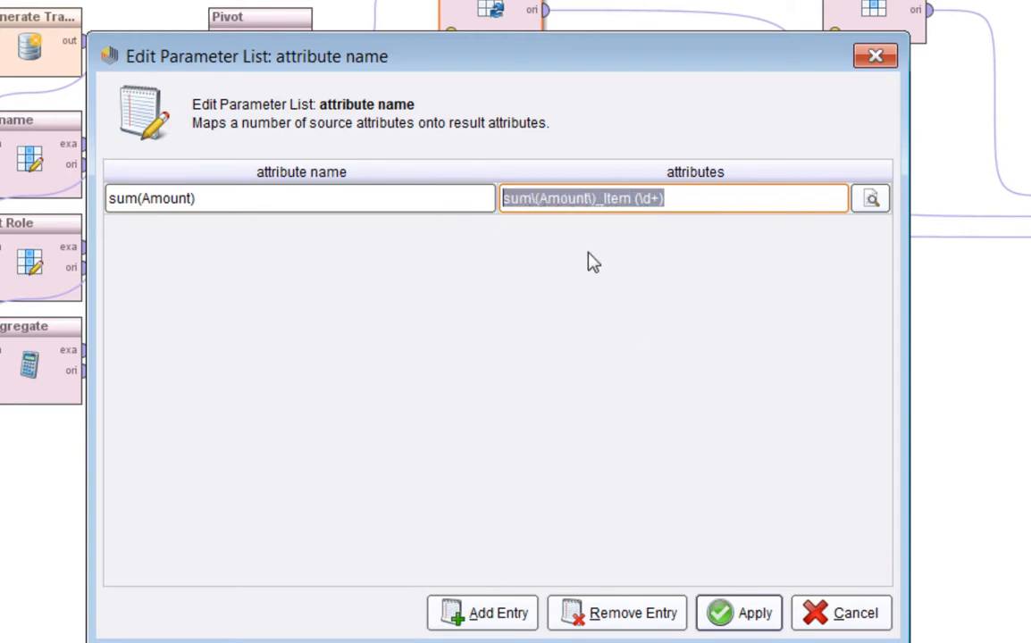
left_click(696, 220)
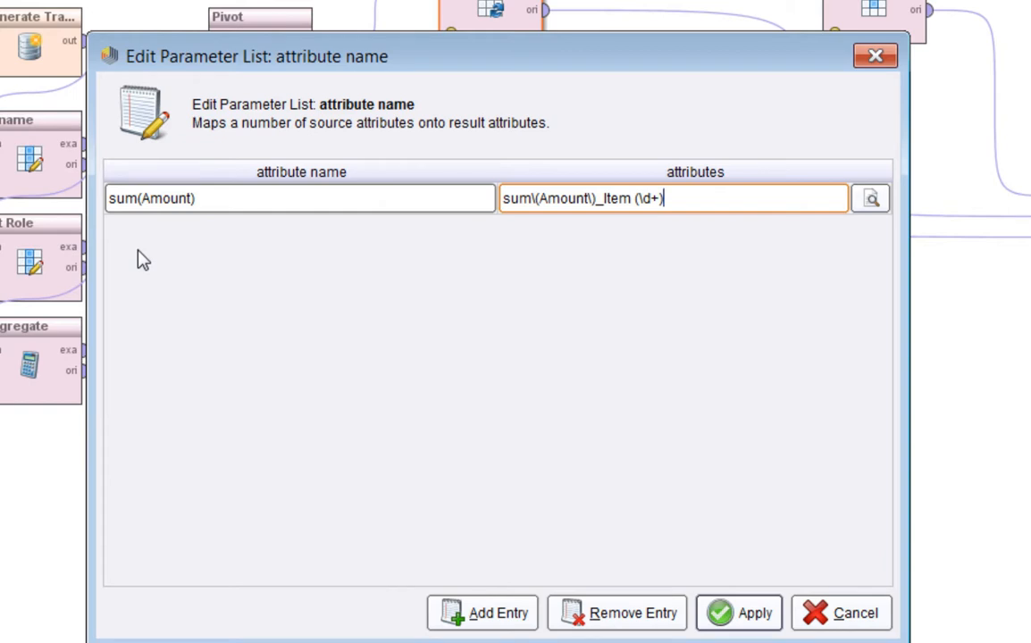
left_click_drag(286, 196, 103, 197)
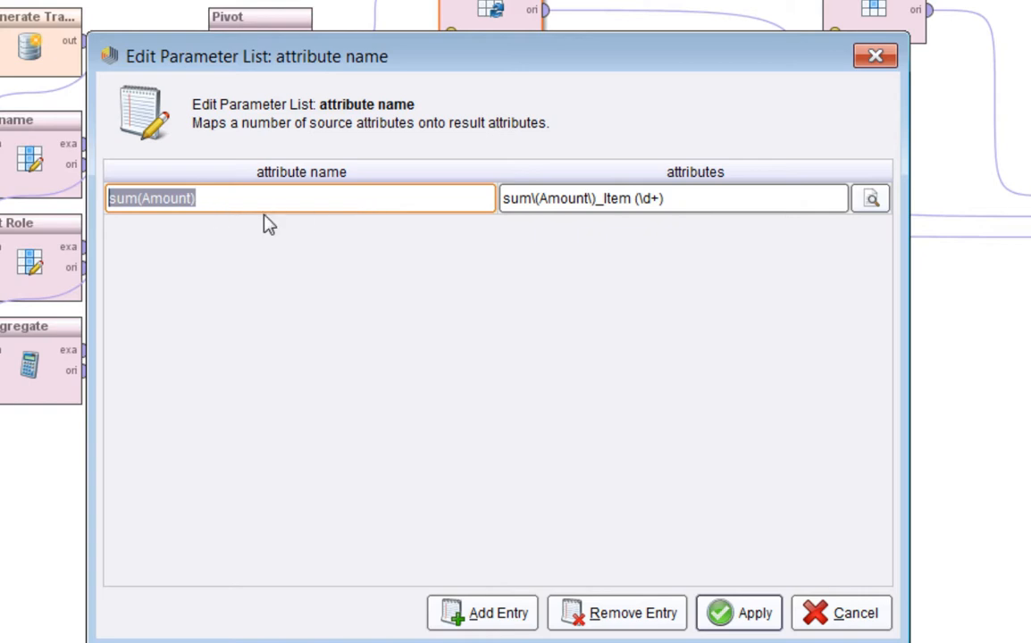
left_click(872, 630)
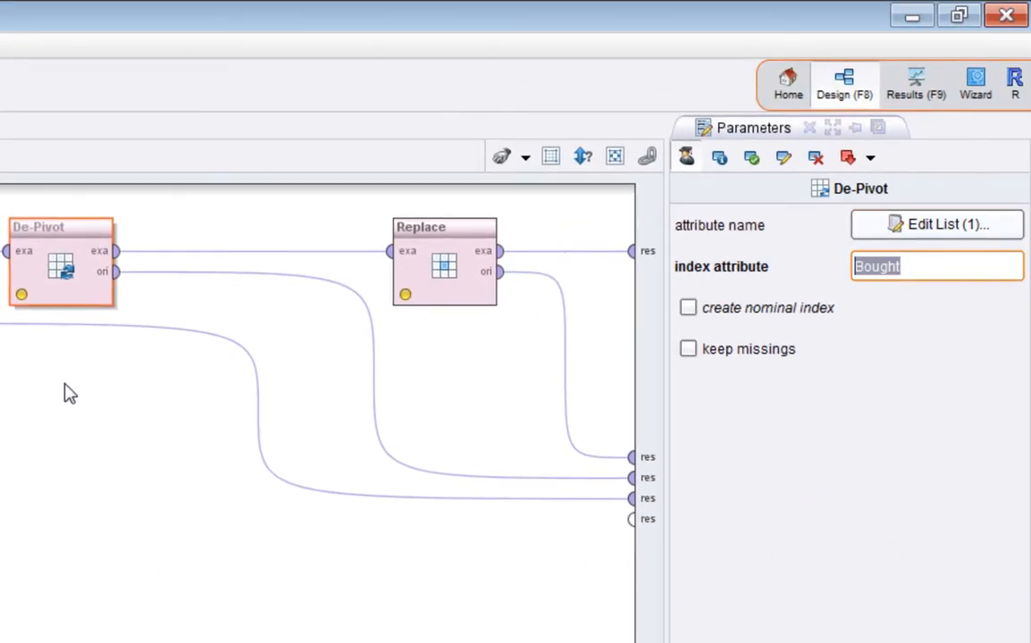
Remove the breakpoint after the Pivot operator and select the De-Pivot operator.
right_click(0, 296)
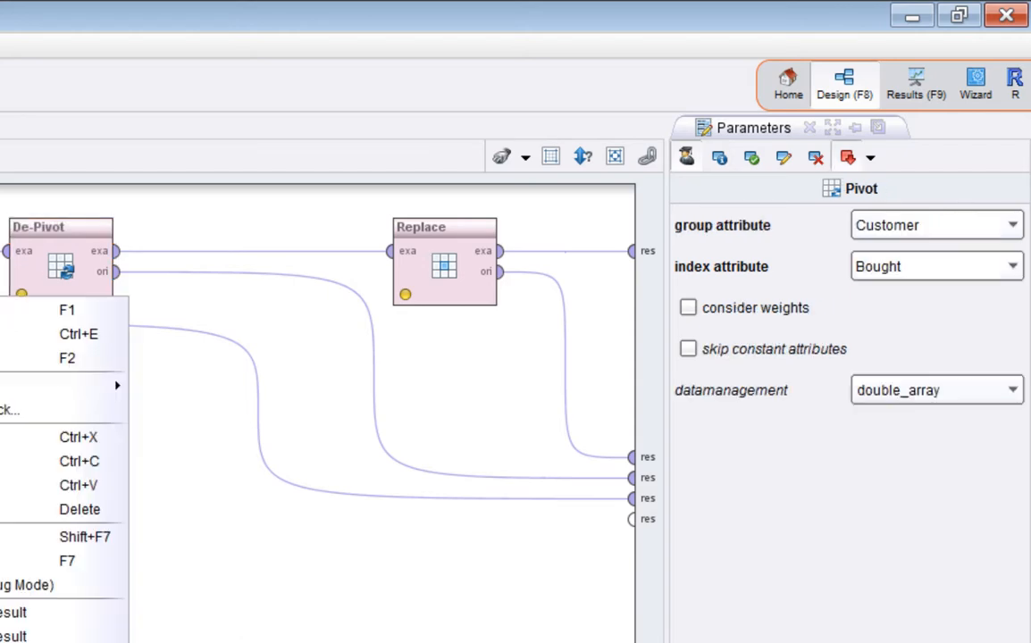
key("Escape")
left_click(69, 271)
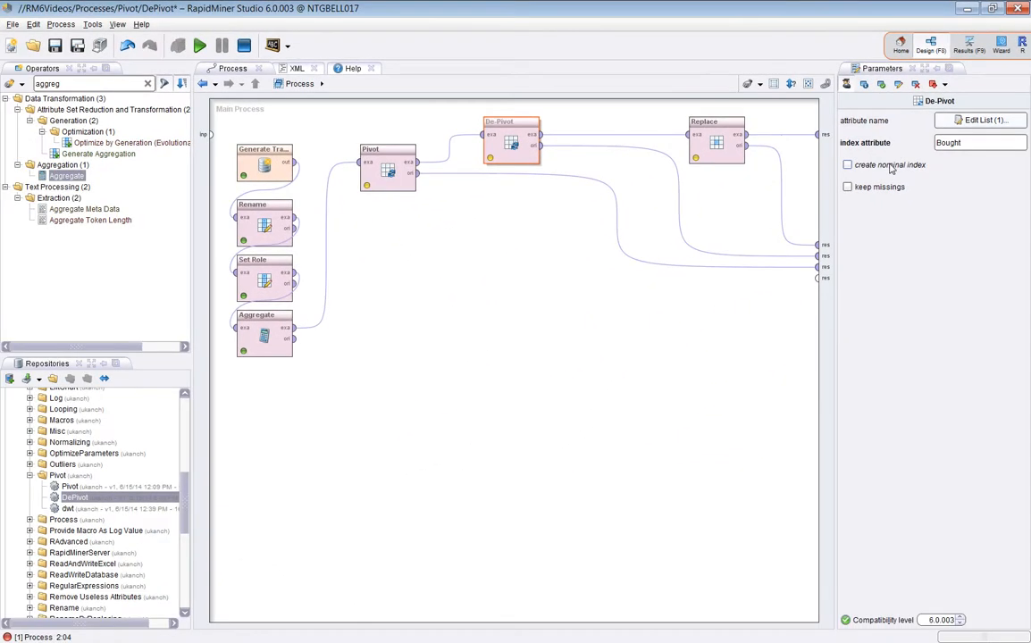
Enable create nominal index for De-Pivot and rerun the process with a breakpoint after that operator.
left_click(890, 167)
key("F7")
left_click(245, 48)
left_click(199, 45)
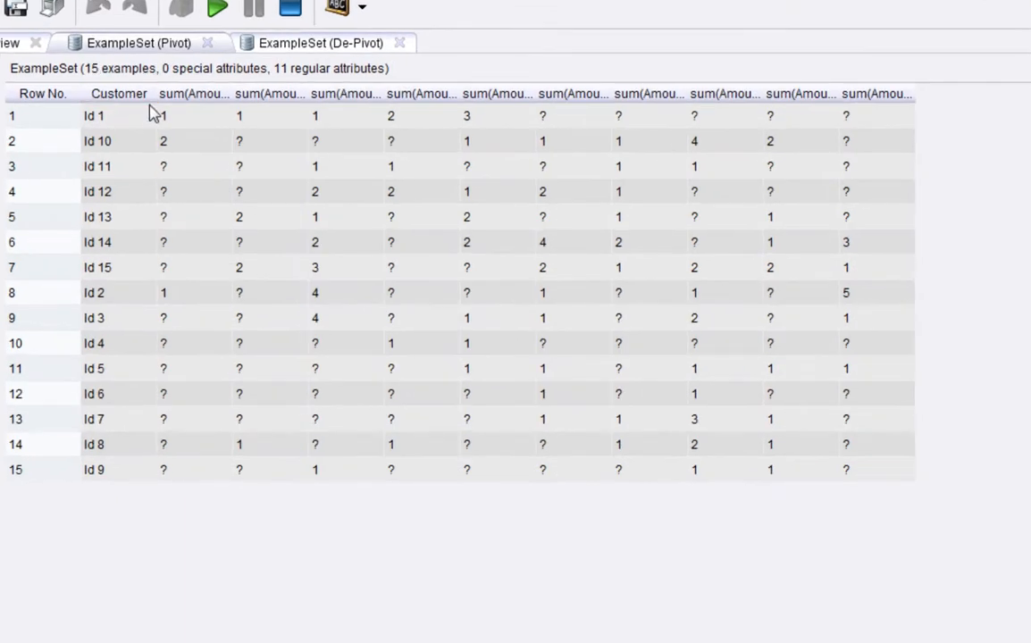
Fit all column widths in the Pivot results and widen the Bought, sum(Amount) and Customer columns in the De-Pivot results.
right_click(179, 143)
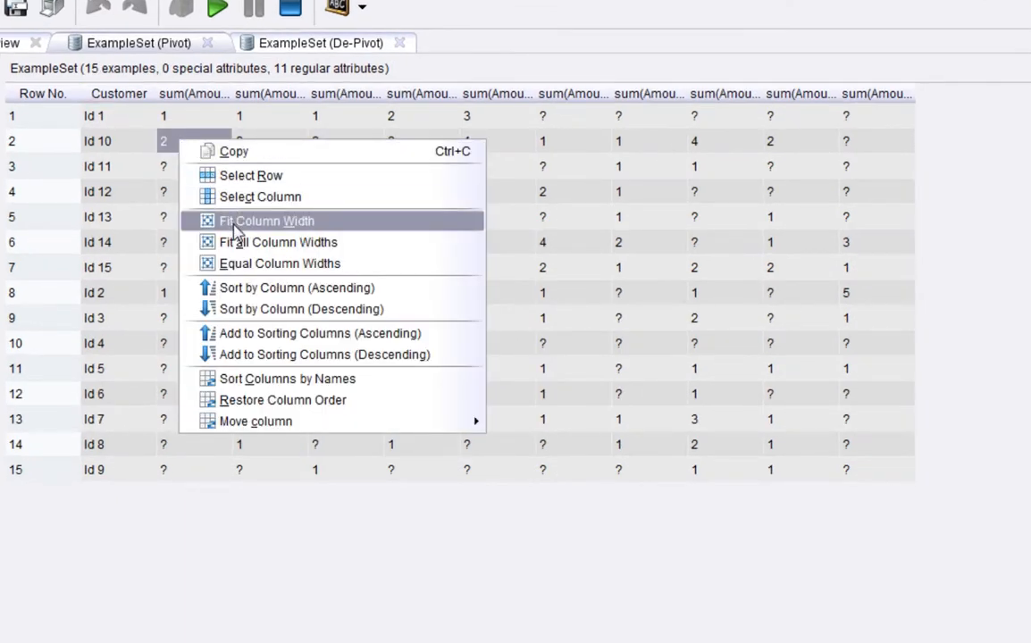
left_click(249, 243)
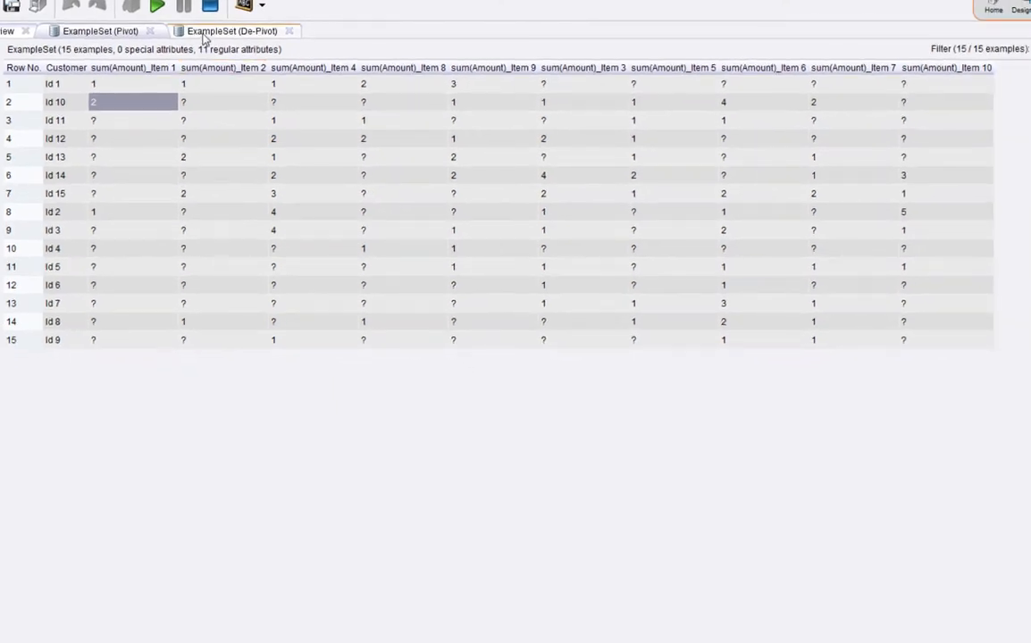
left_click(204, 34)
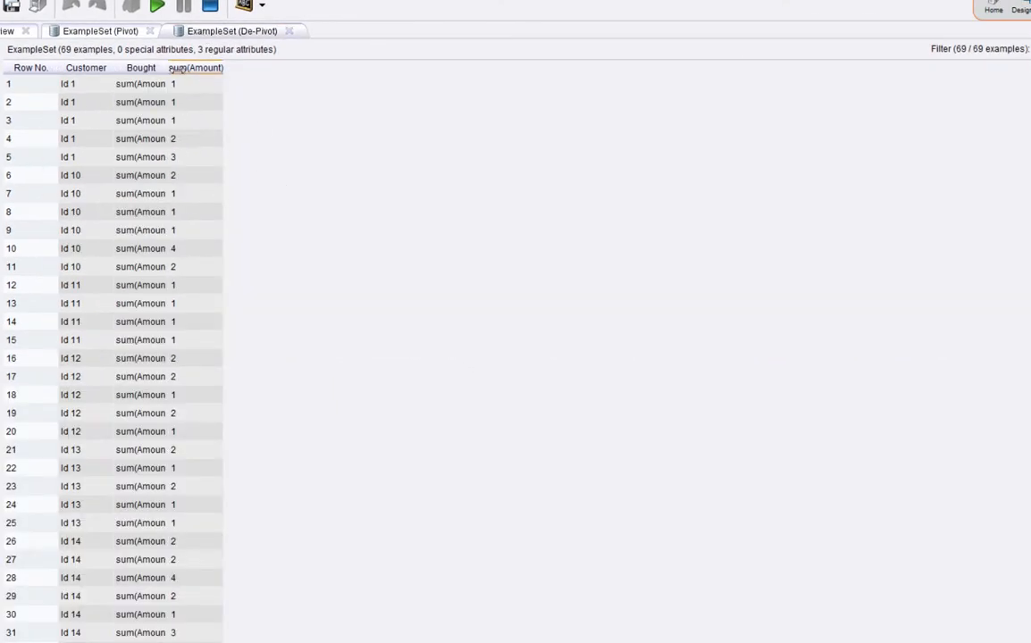
left_click_drag(193, 76, 261, 76)
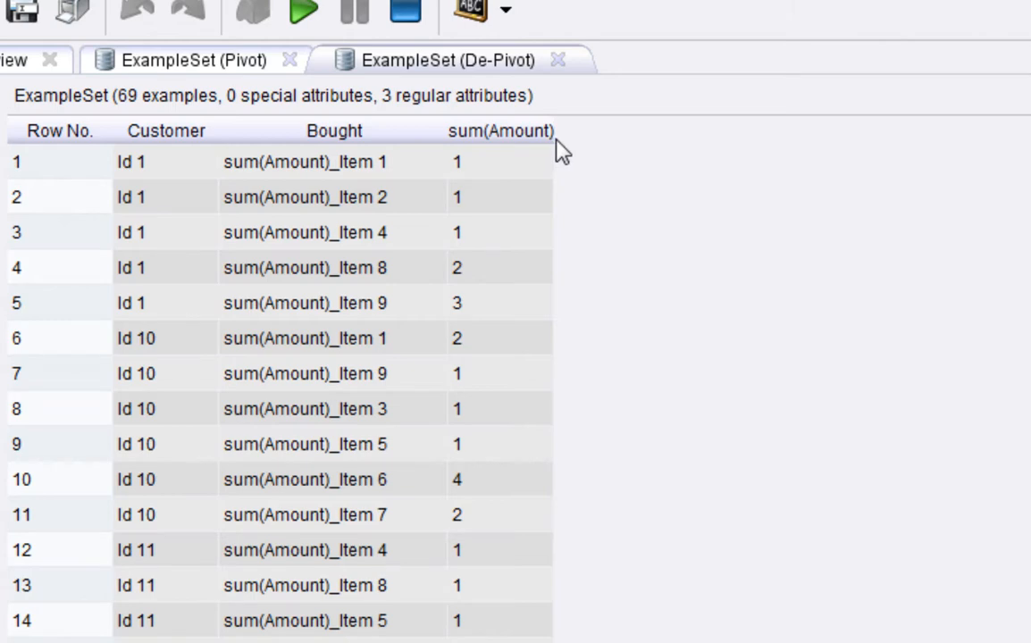
left_click_drag(555, 132, 580, 132)
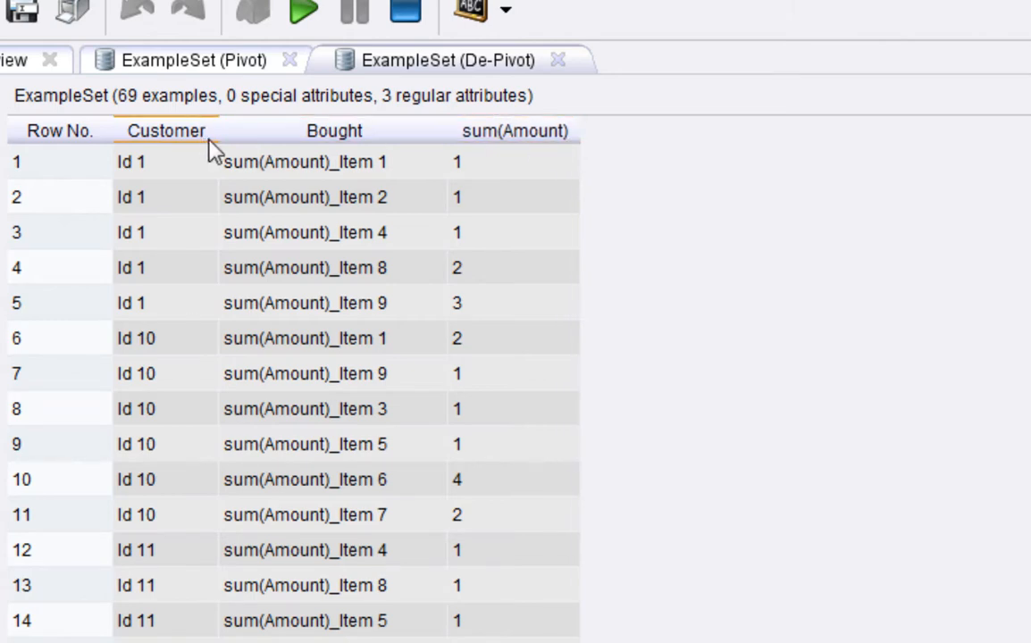
left_click_drag(232, 137, 265, 137)
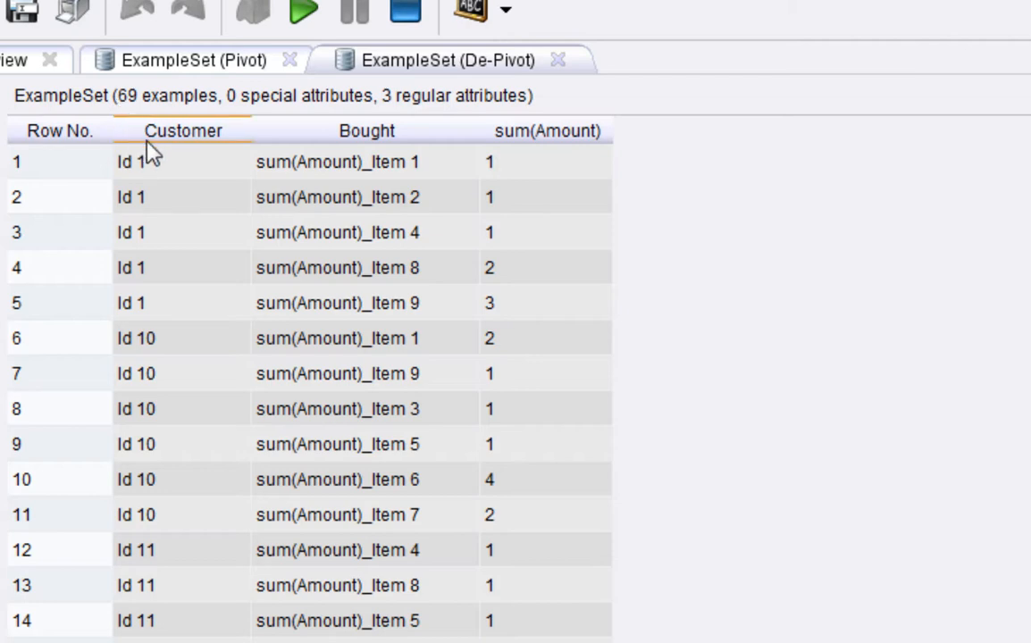
mouse_move(149, 147)
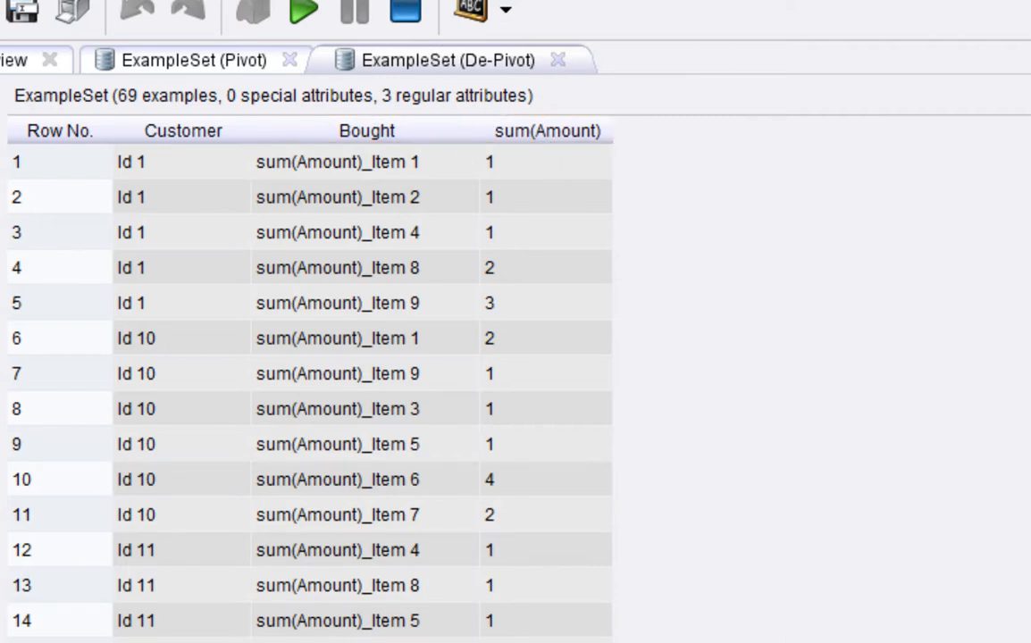
Review the De-Pivot operator's index attribute and its attribute name mapping in the process design.
key("F8")
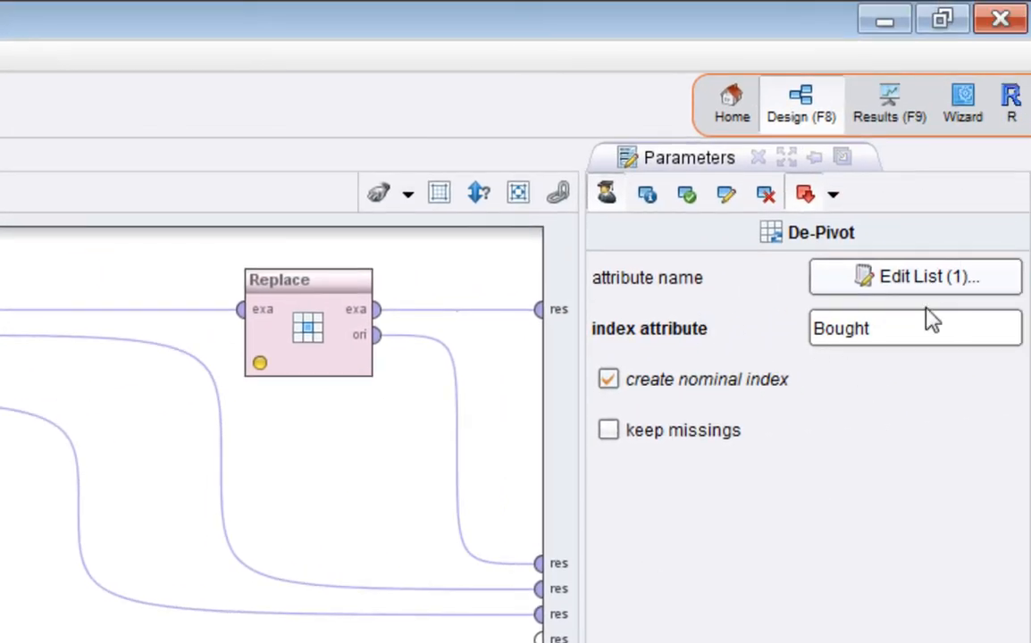
left_click_drag(927, 339, 771, 344)
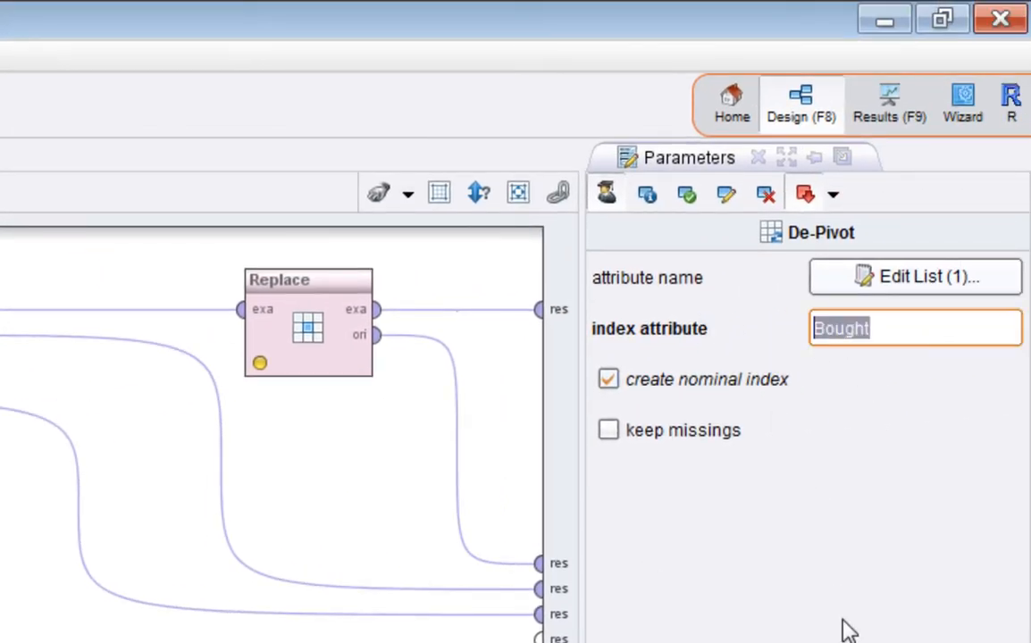
left_click(933, 284)
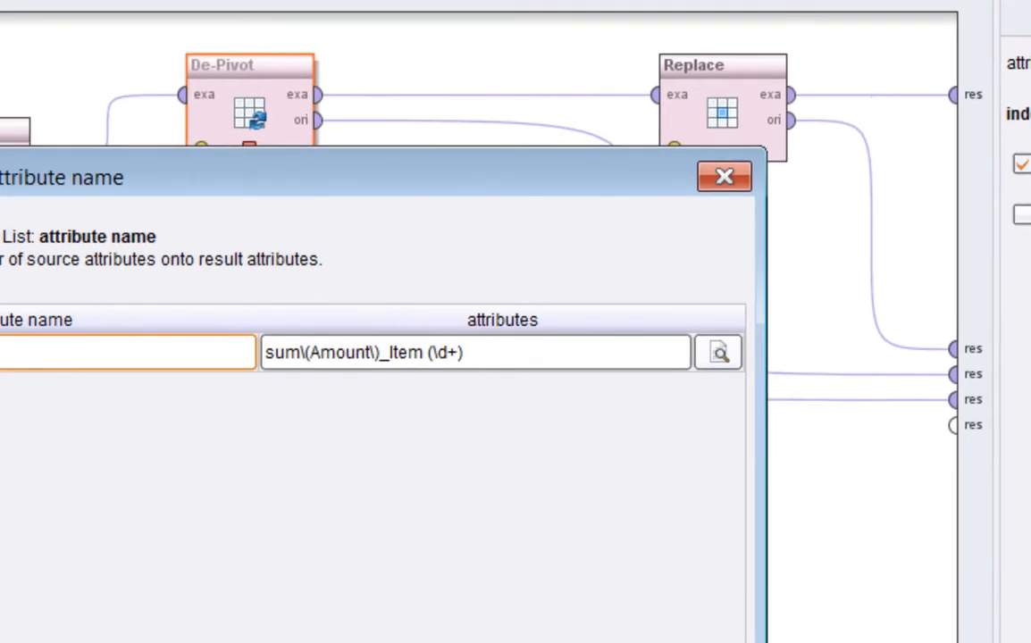
type("sum(Amount)")
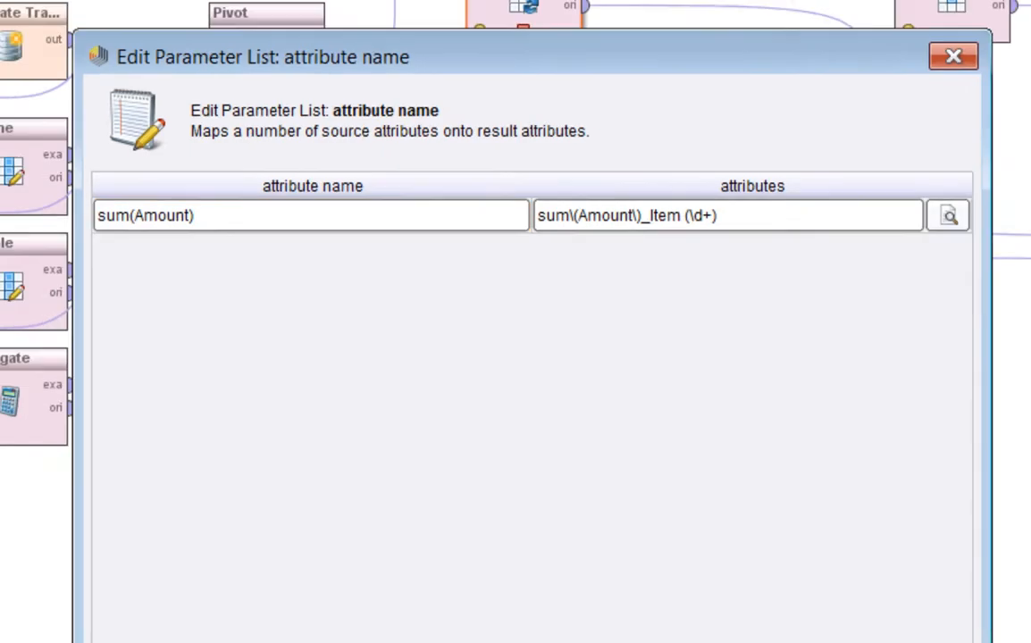
left_click(759, 624)
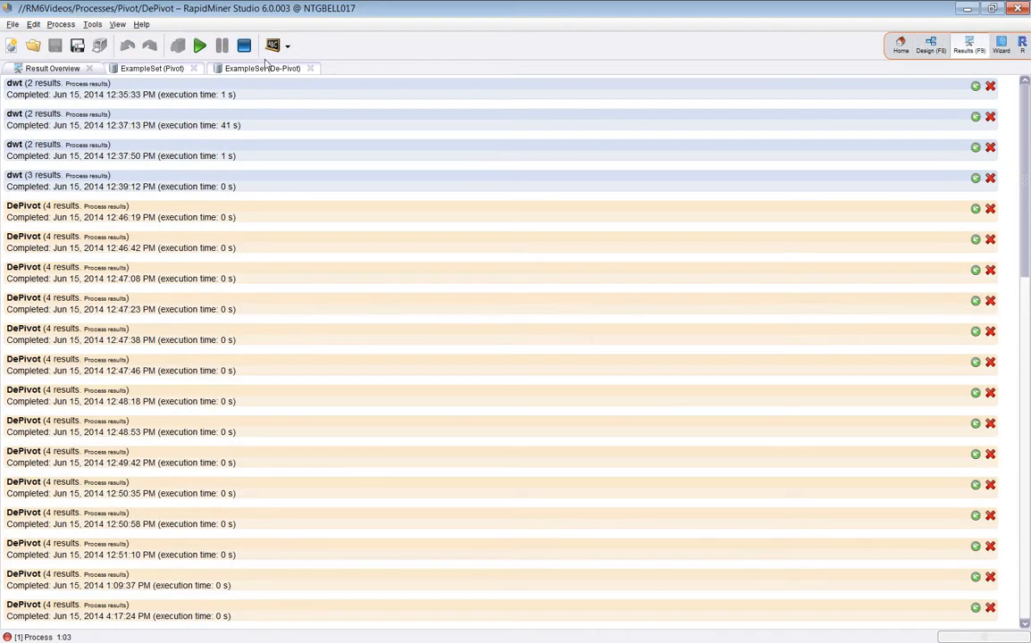
Inspect the Bought, Customer and sum(Amount) values of the five Id 1 rows in the De-Pivot results.
left_click(264, 67)
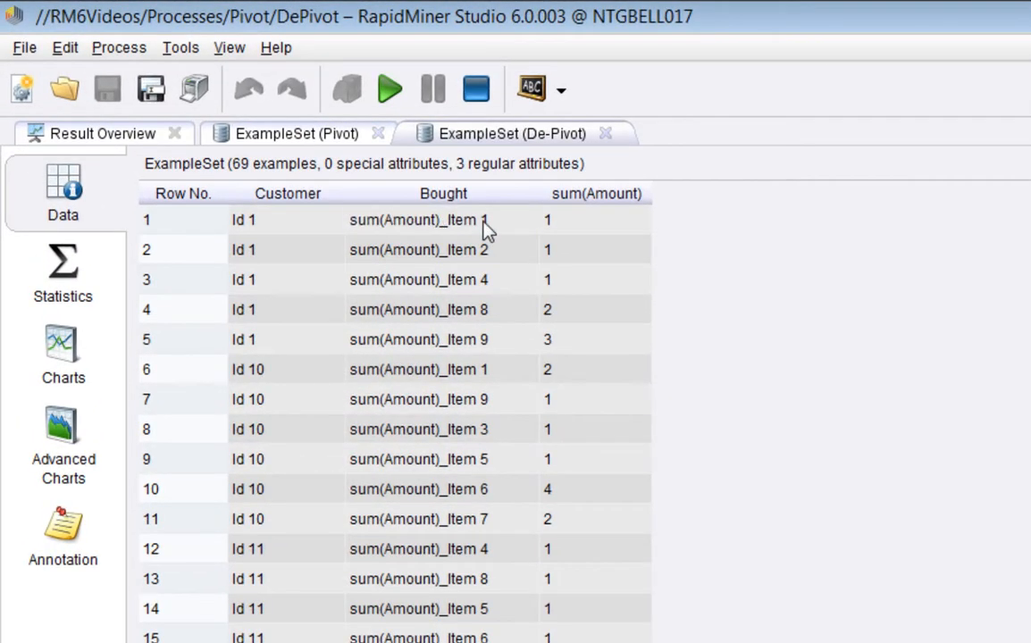
left_click_drag(282, 132, 282, 149)
left_click_drag(487, 258, 479, 338)
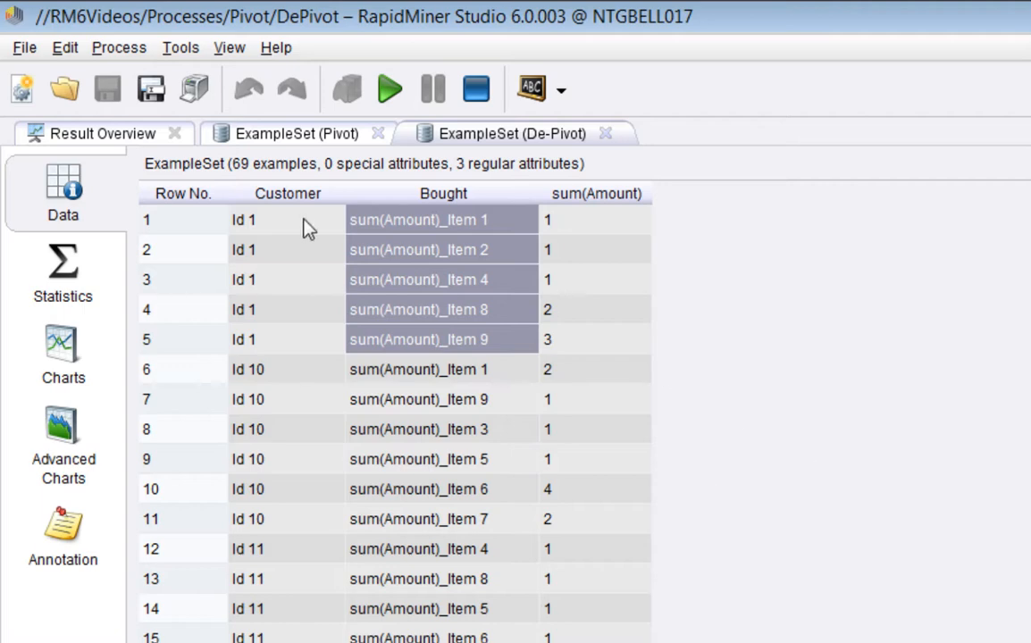
left_click_drag(283, 223, 277, 356)
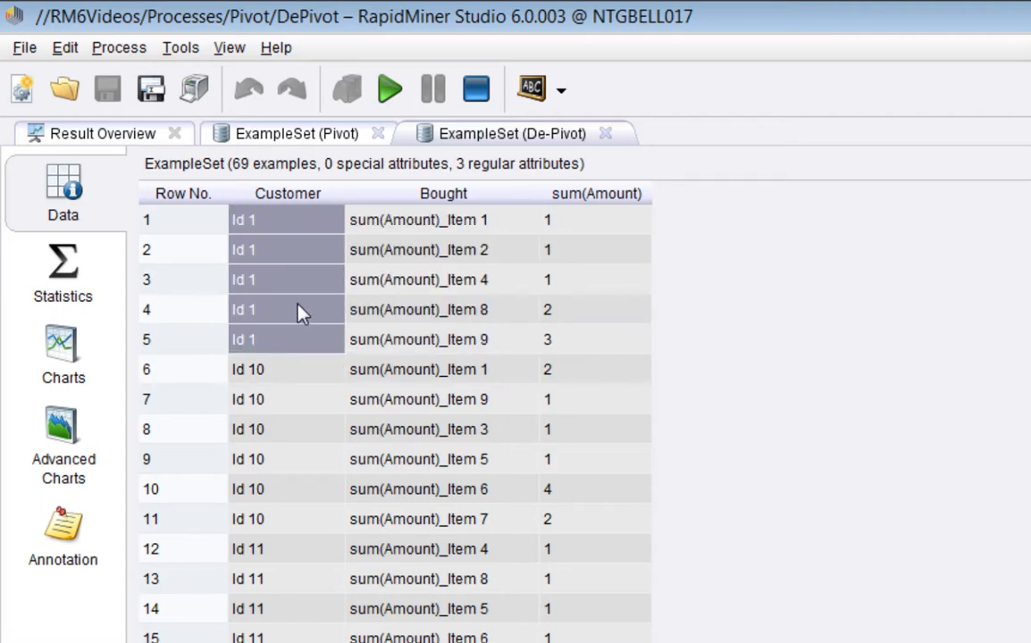
left_click_drag(579, 226, 579, 338)
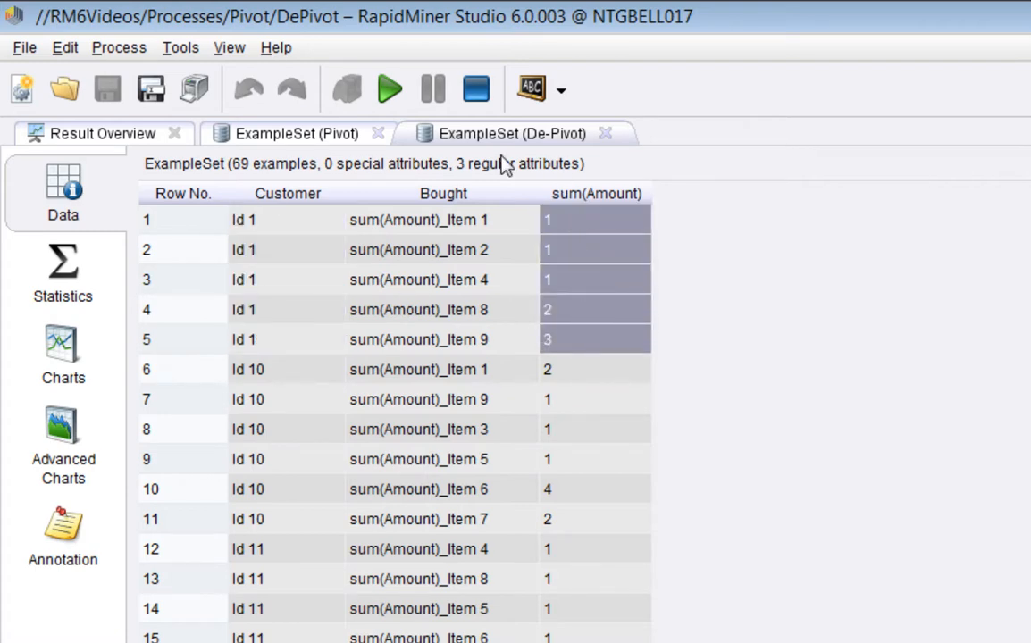
Dock the De-Pivot results below the Pivot results and select the sum(Amount)_Item 1 value of Id 1 in the Pivot table.
left_click_drag(488, 136, 494, 308)
left_click_drag(812, 305, 451, 642)
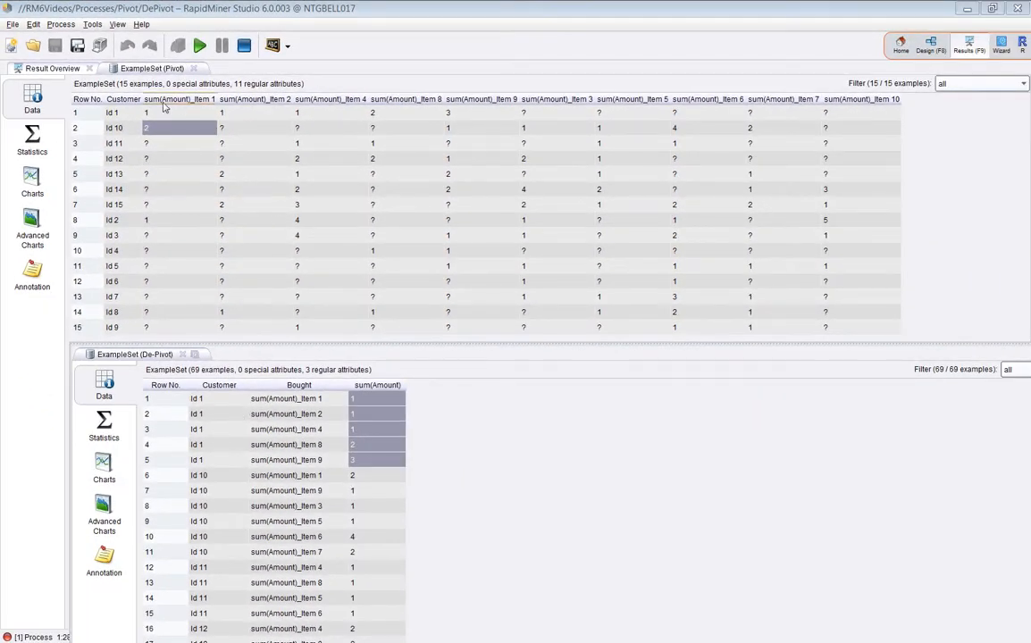
left_click(151, 113)
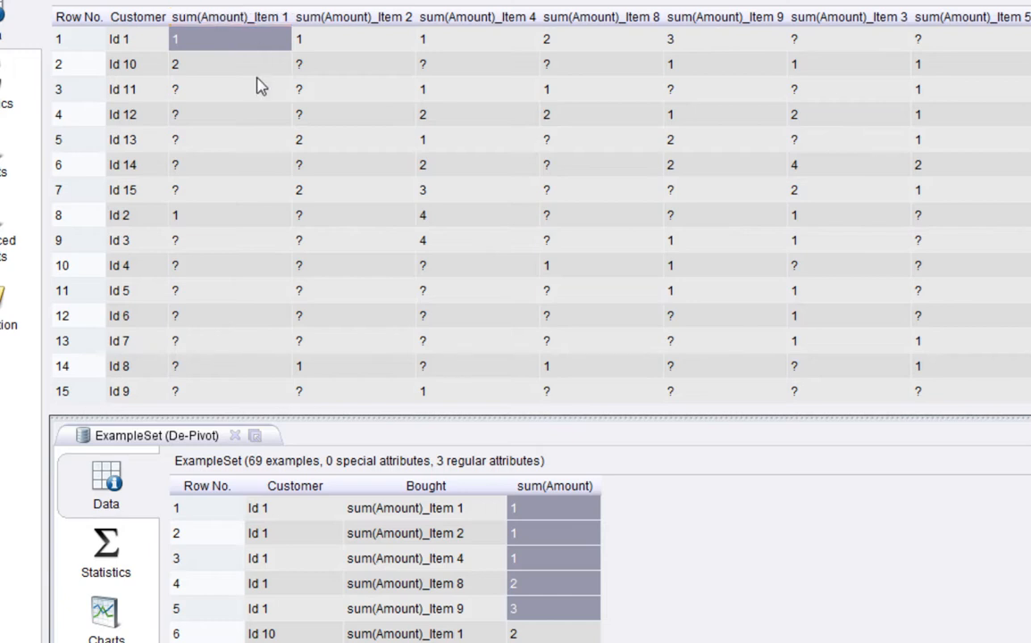
Compare the item amounts of customer Id 1 in the Pivot table with the matching rows of the De-Pivot results.
left_click(550, 520)
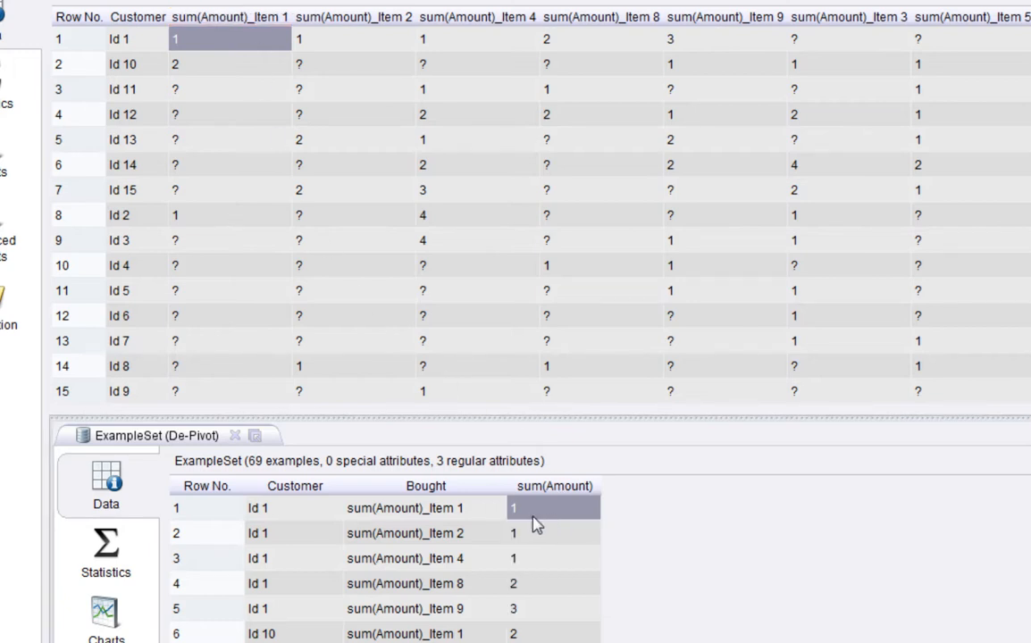
left_click(105, 43)
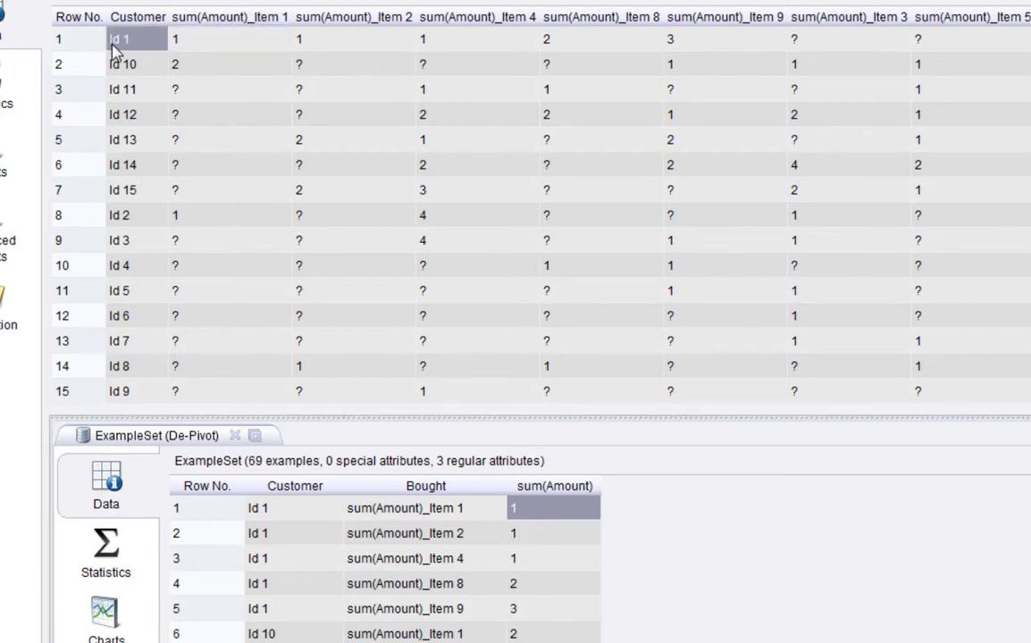
left_click(348, 41)
left_click(550, 536)
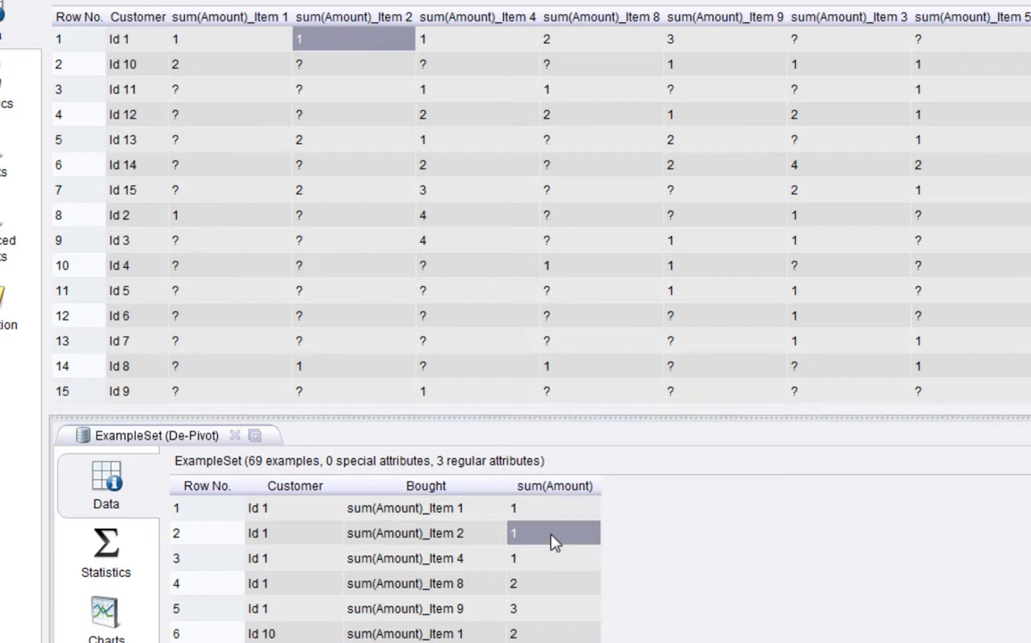
left_click(523, 40)
left_click(572, 38)
left_click(734, 29)
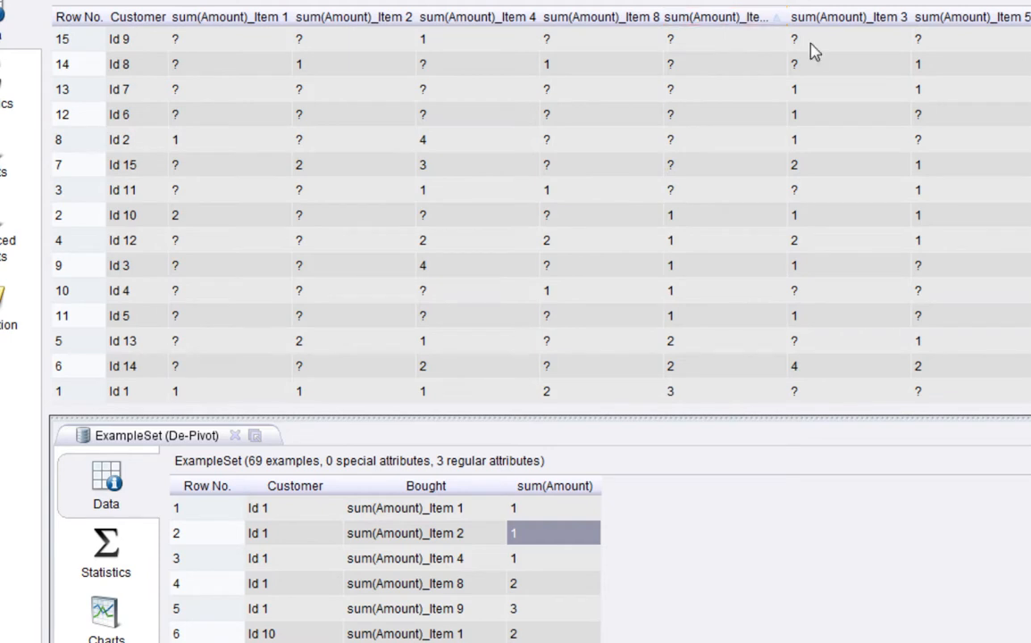
left_click(809, 42)
left_click(731, 41)
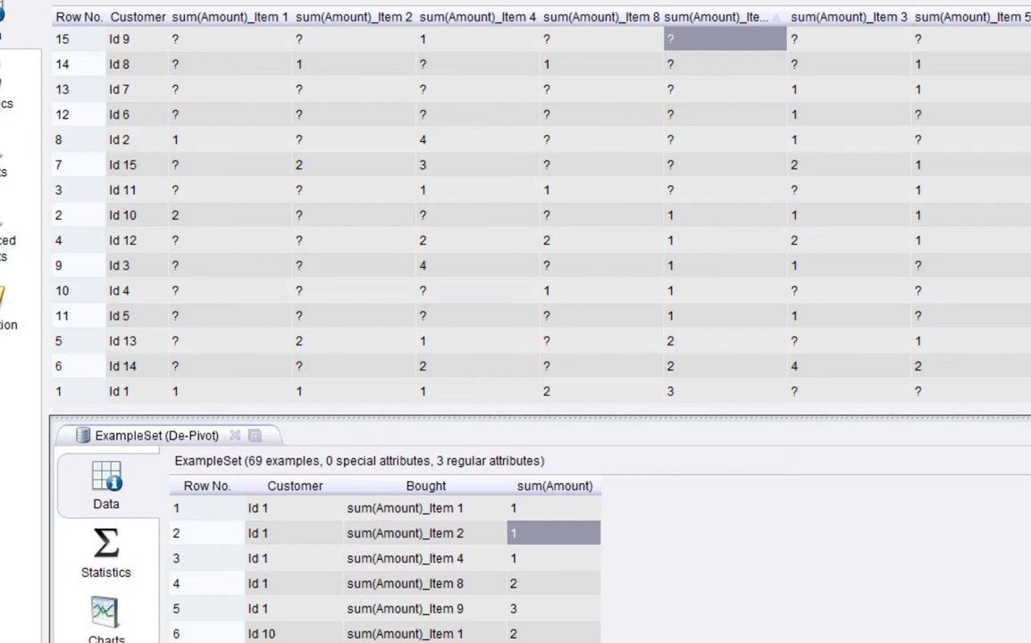
Remove the breakpoint after De-Pivot in the process design, review the Replace operator's settings, and save and run the process.
key("F8")
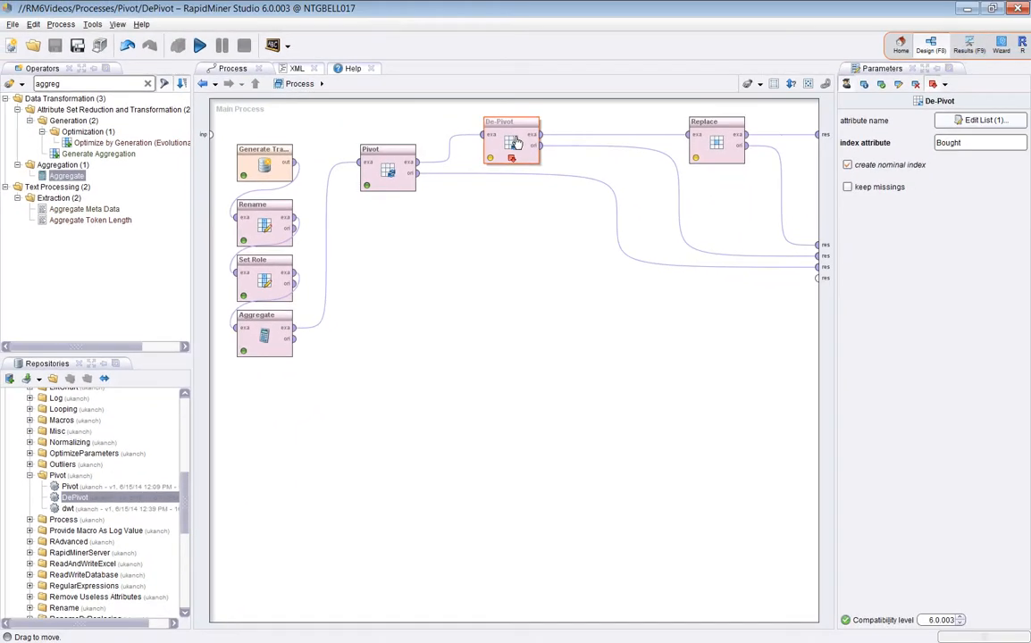
key("F7")
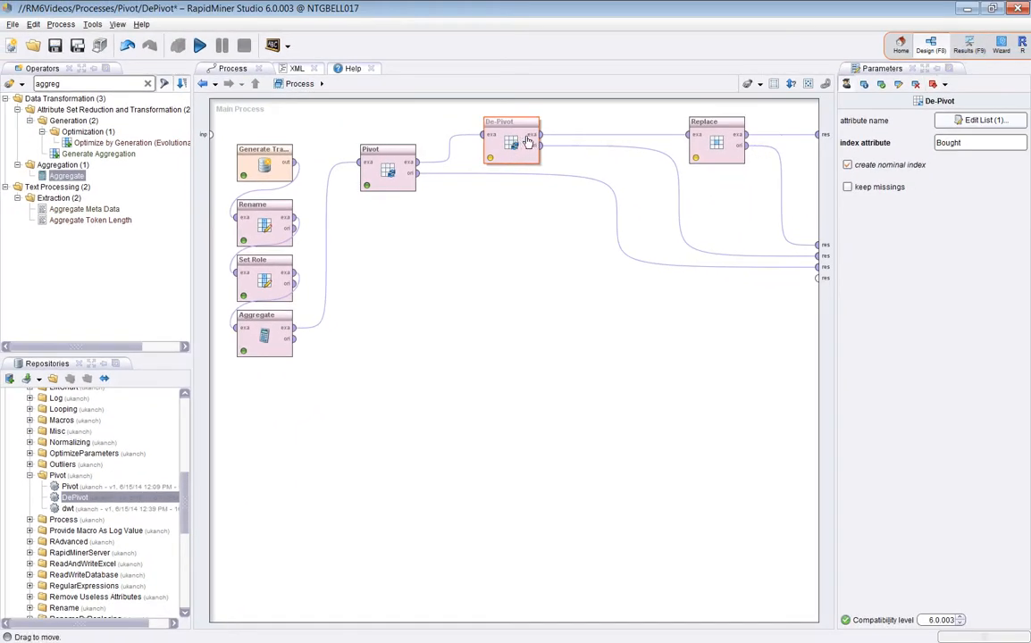
left_click(722, 143)
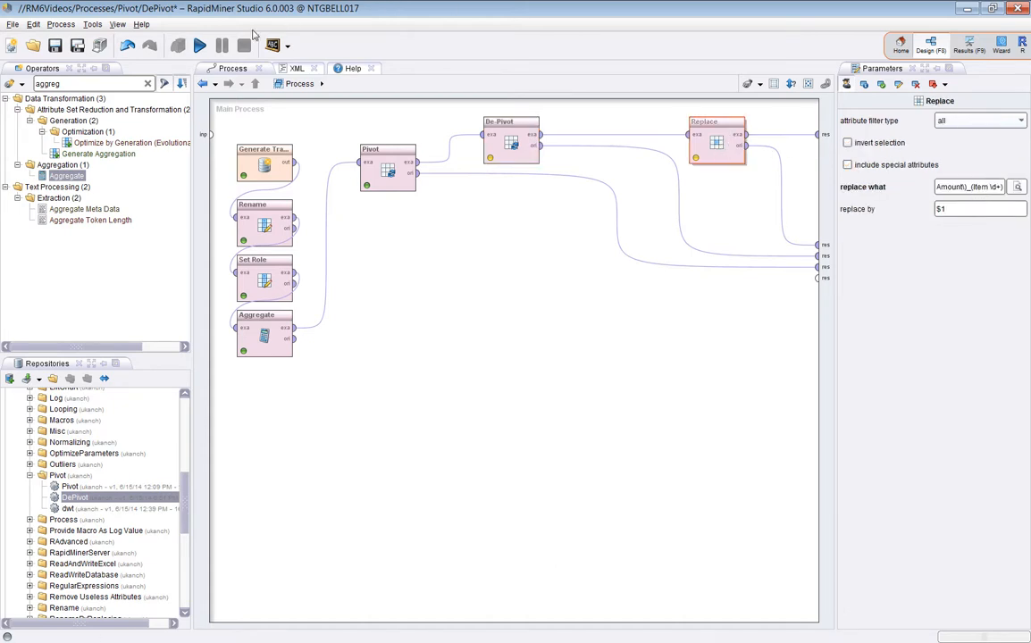
key("ctrl+s")
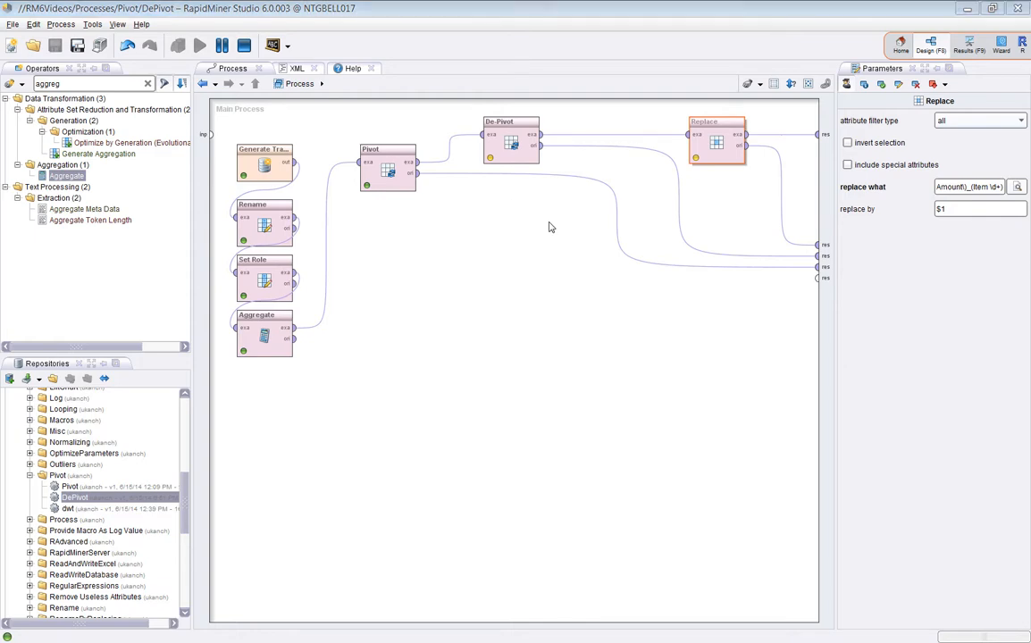
key("F11")
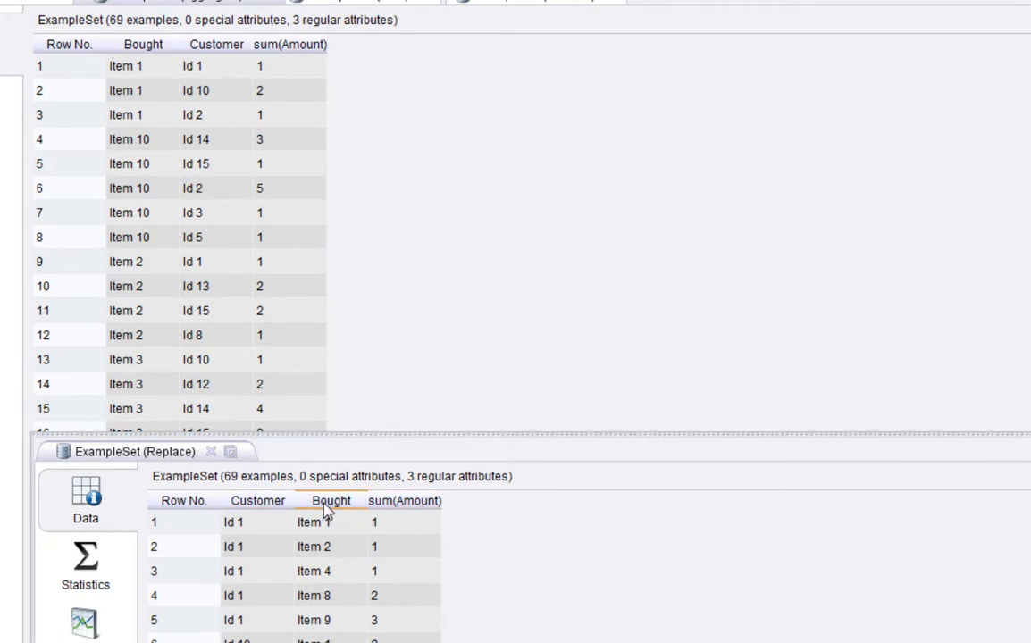
Move the Bought column ahead of the Customer column in the Replace results.
left_click_drag(283, 511, 340, 494)
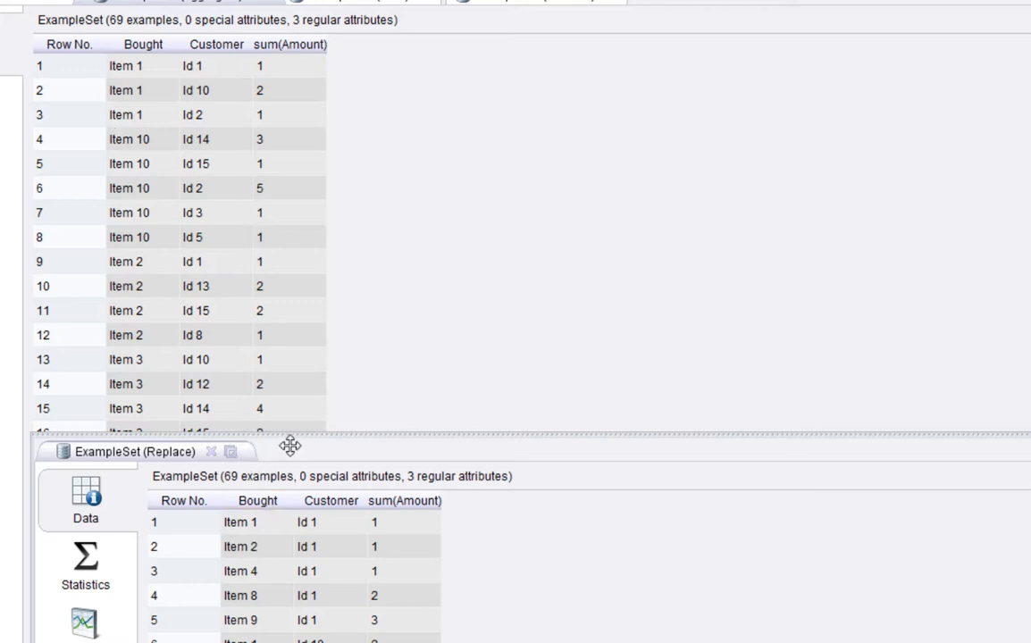
left_click_drag(287, 444, 240, 479)
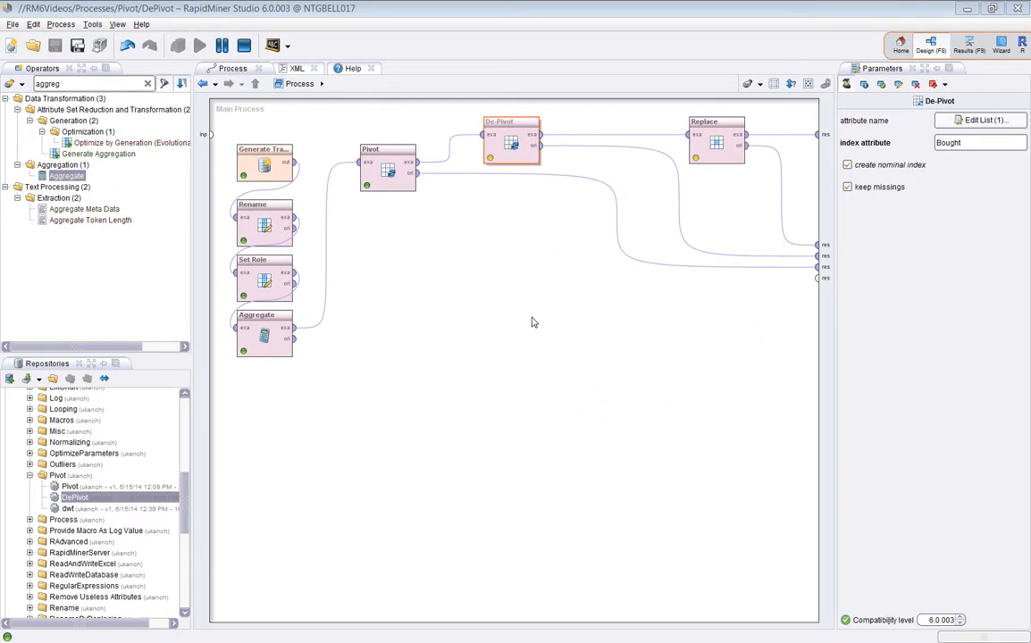
Dock the Replace results alongside the other result sets and select the missing sum(Amount) values of Id 1.
key("F9")
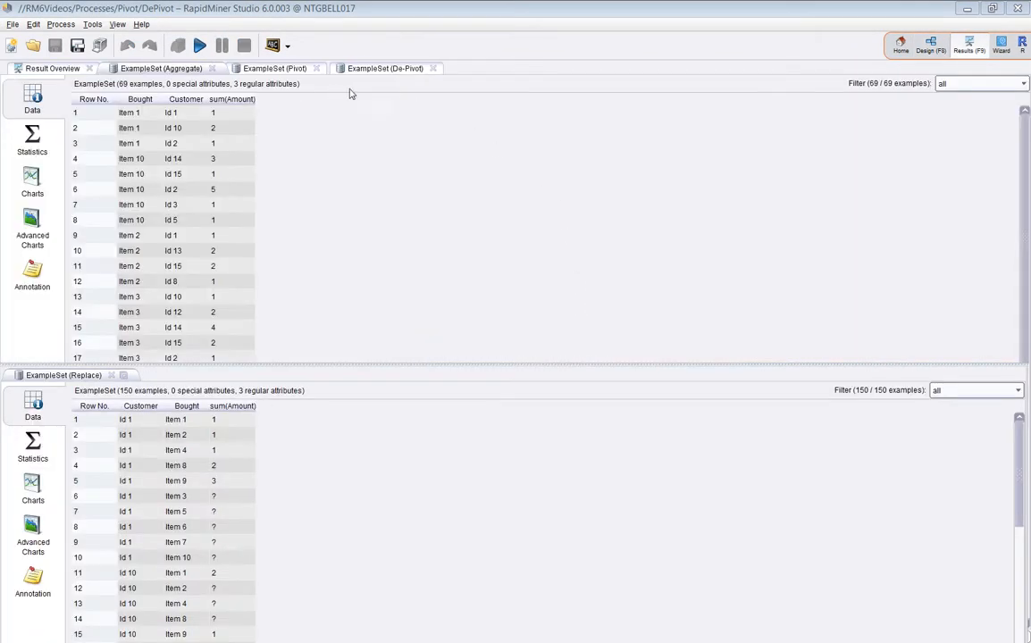
left_click_drag(80, 379, 152, 68)
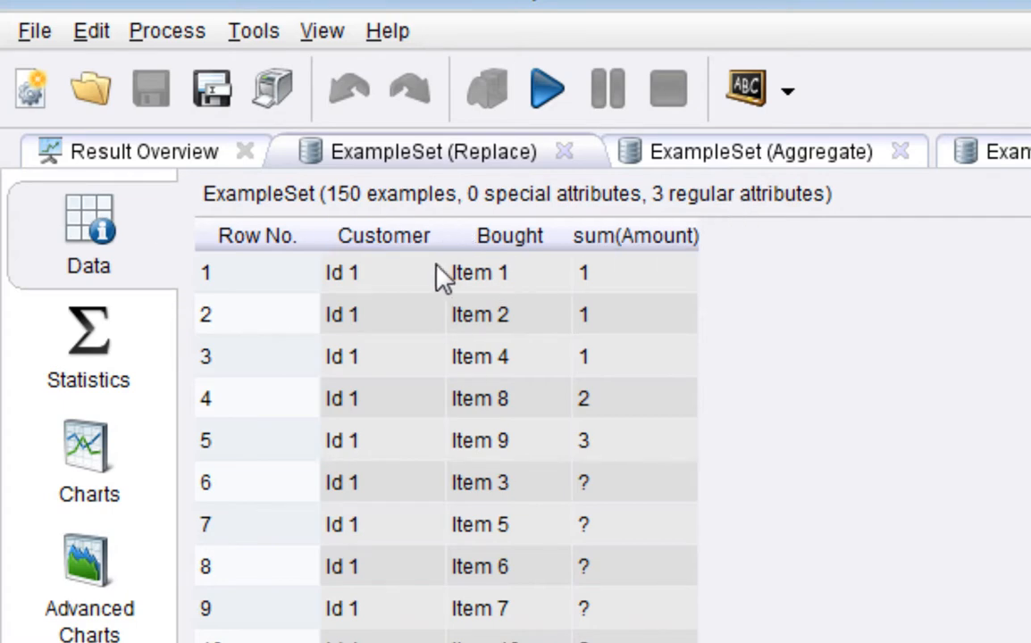
left_click_drag(436, 276, 576, 636)
left_click_drag(656, 490, 637, 642)
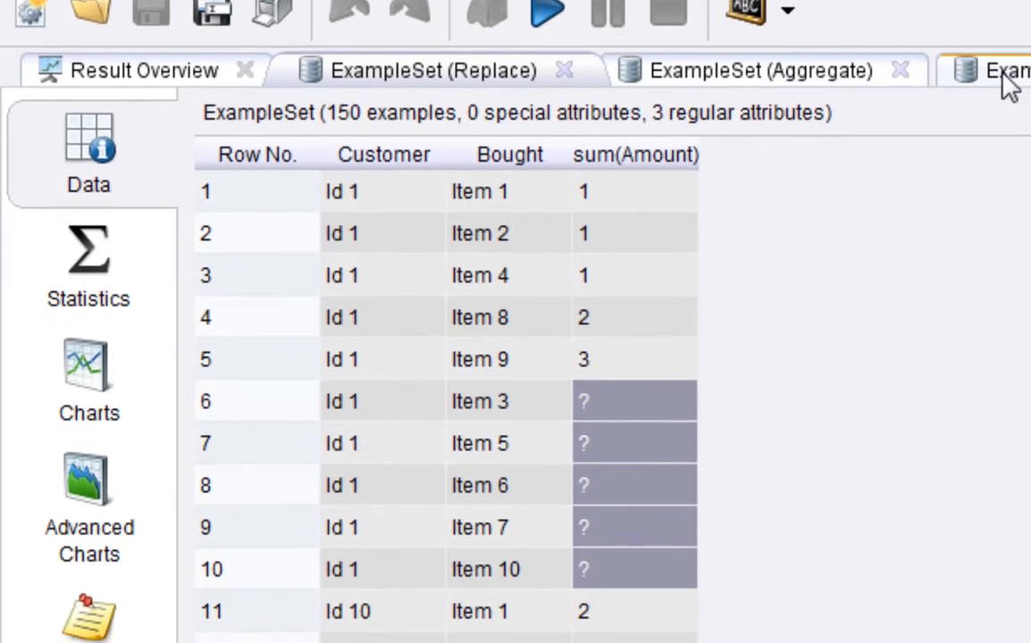
Compare Id 1's missing item amounts in the Pivot results, with all column widths fitted, with those in the De-Pivot results.
left_click(1003, 76)
left_click(966, 168)
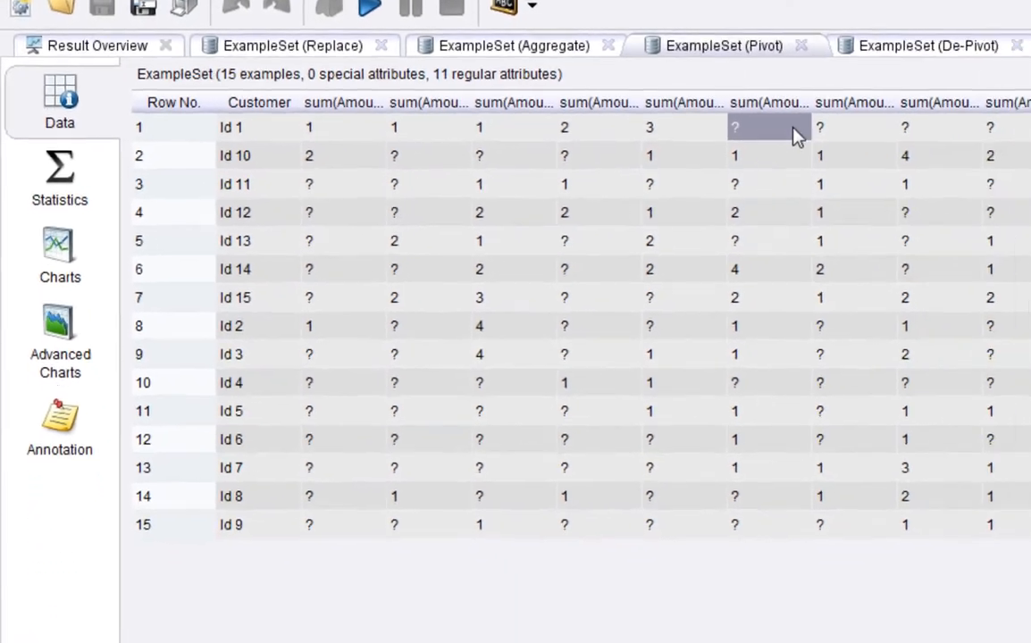
left_click_drag(798, 134, 1028, 128)
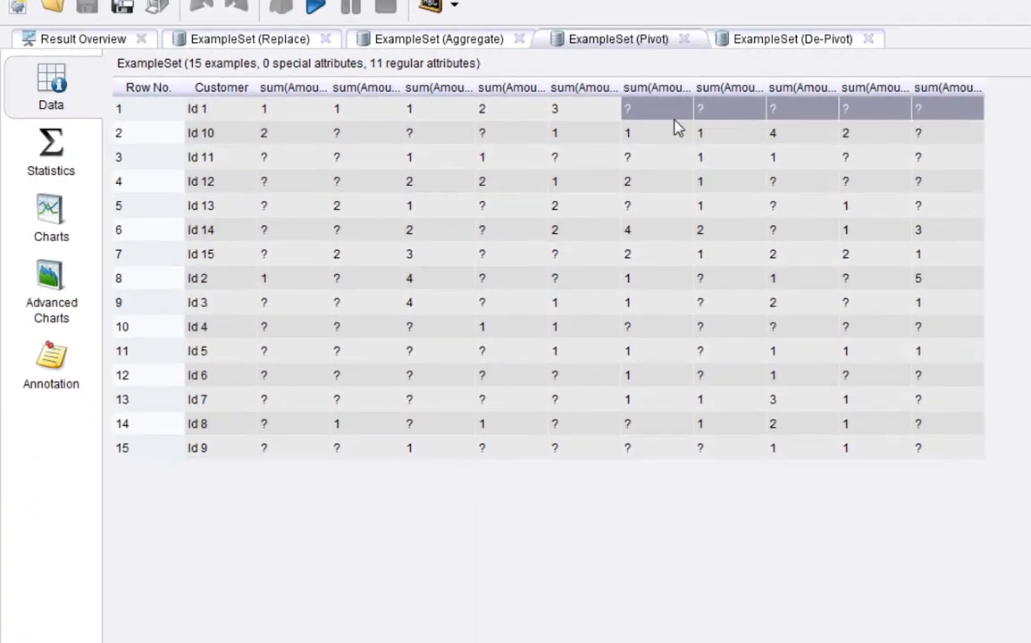
right_click(676, 127)
left_click(742, 216)
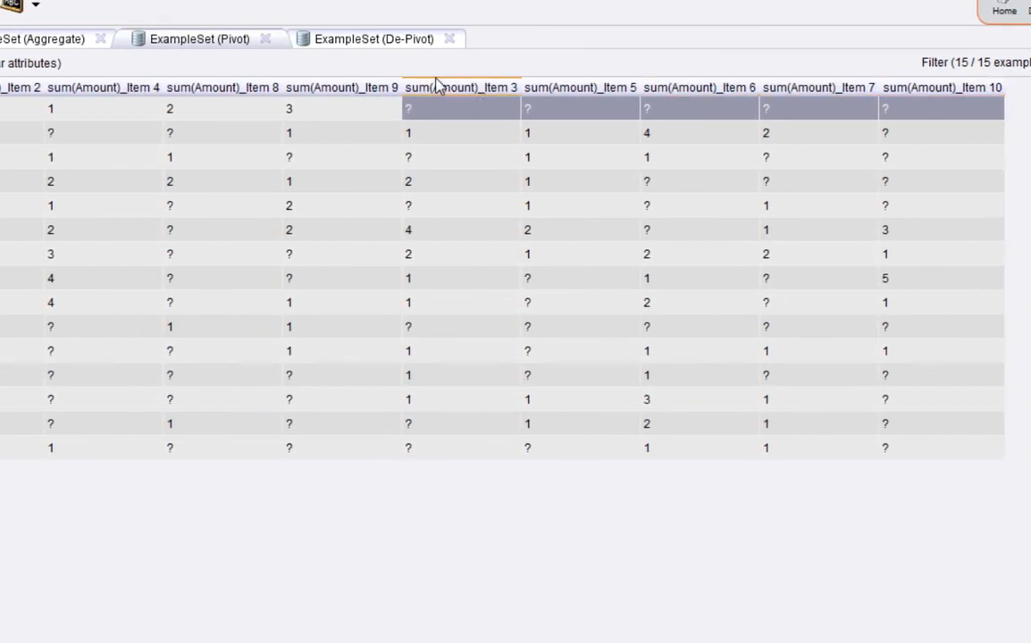
left_click(378, 45)
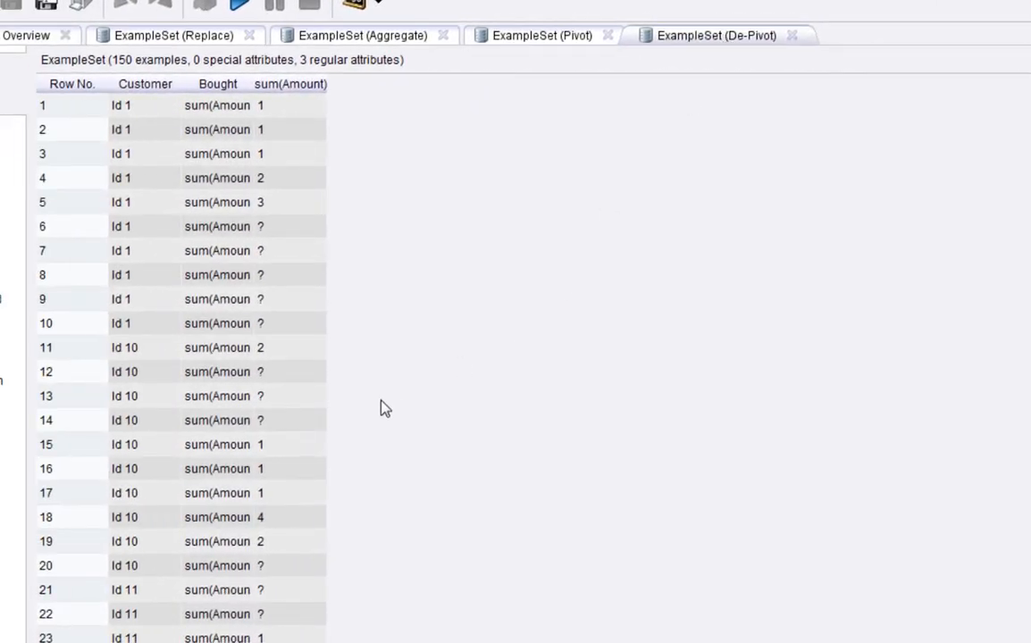
left_click_drag(287, 236, 299, 327)
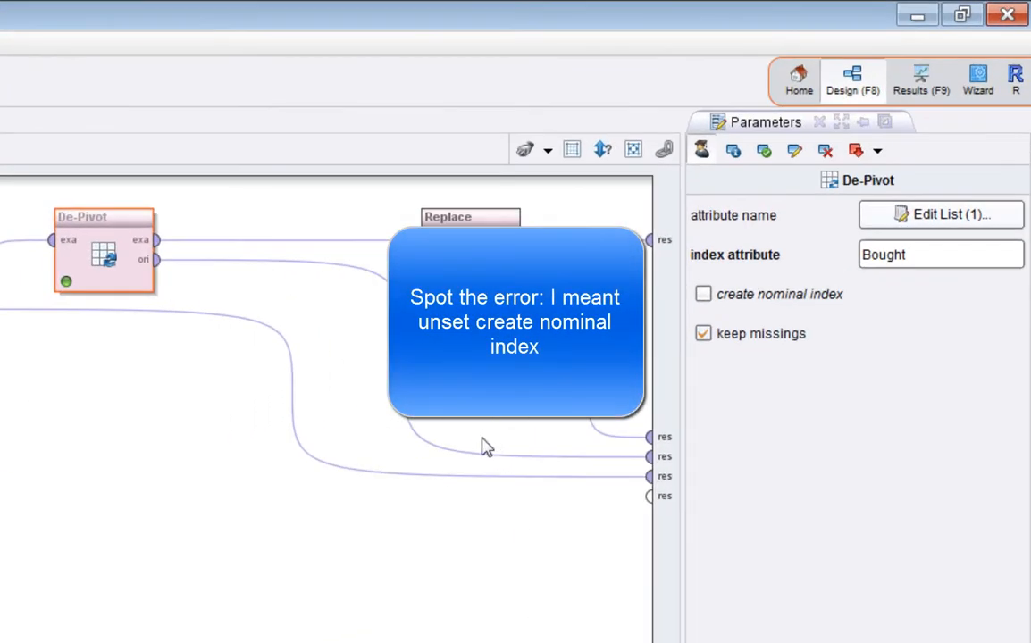
Run the process with create nominal index off and inspect the Bought and sum(Amount) values of Id 1 and Id 10 in the De-Pivot results.
key("F11")
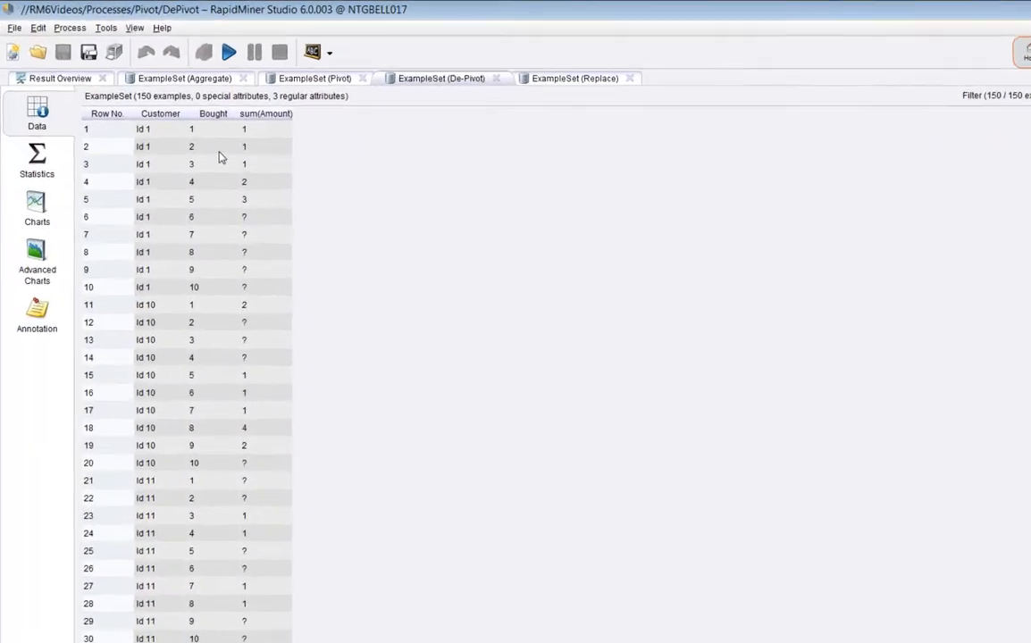
left_click_drag(212, 133, 206, 295)
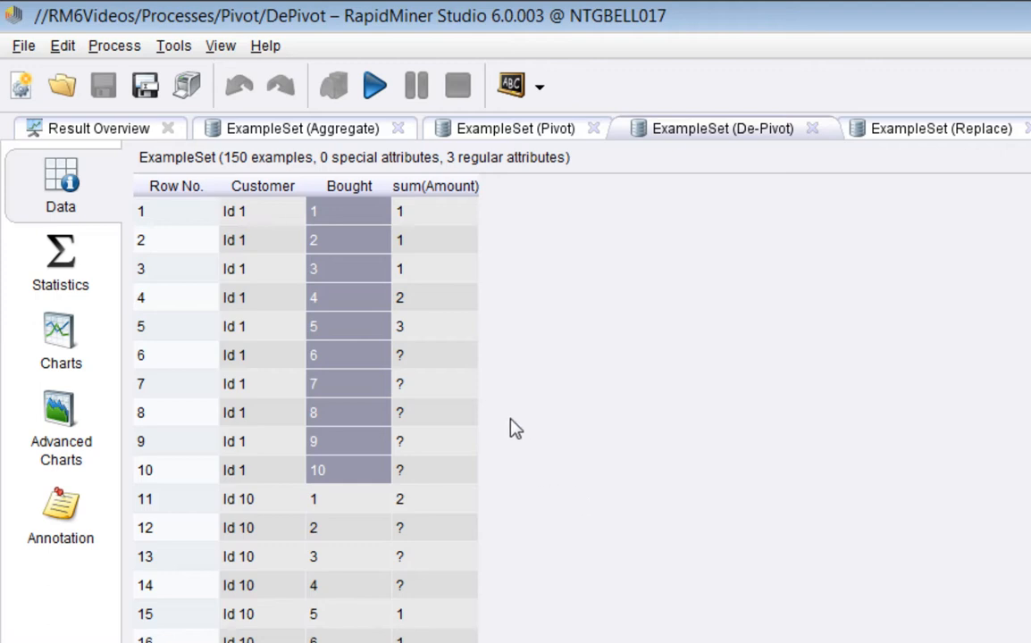
left_click_drag(327, 215, 314, 330)
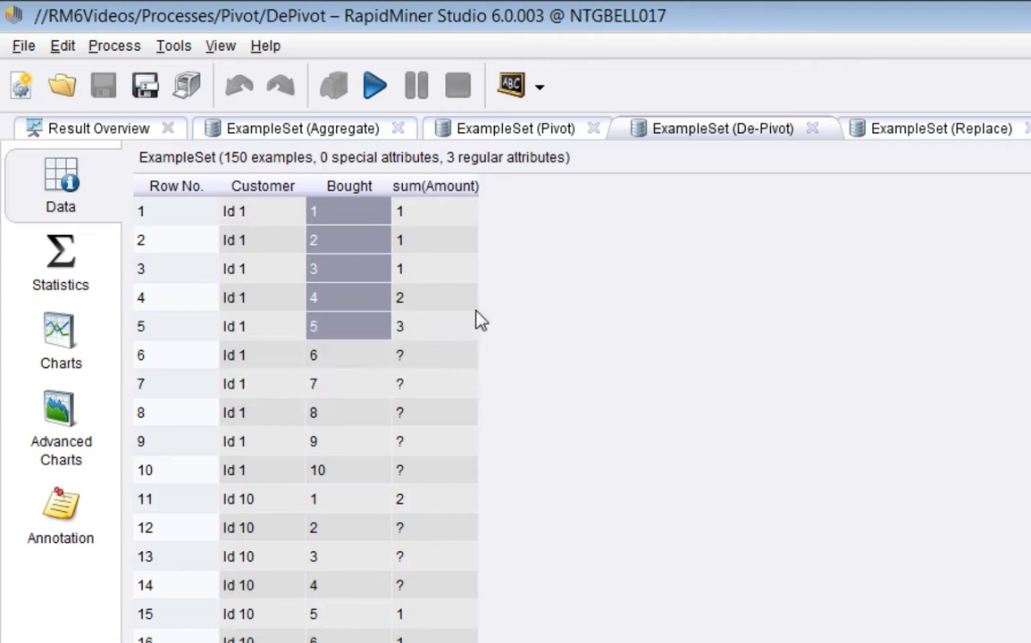
left_click_drag(323, 336, 411, 335)
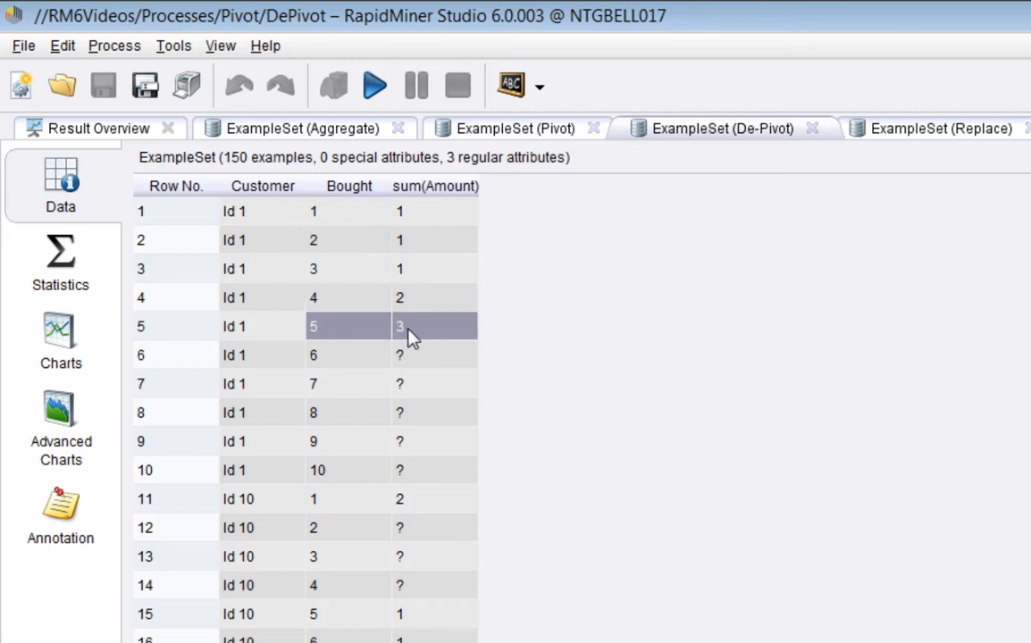
left_click(412, 324)
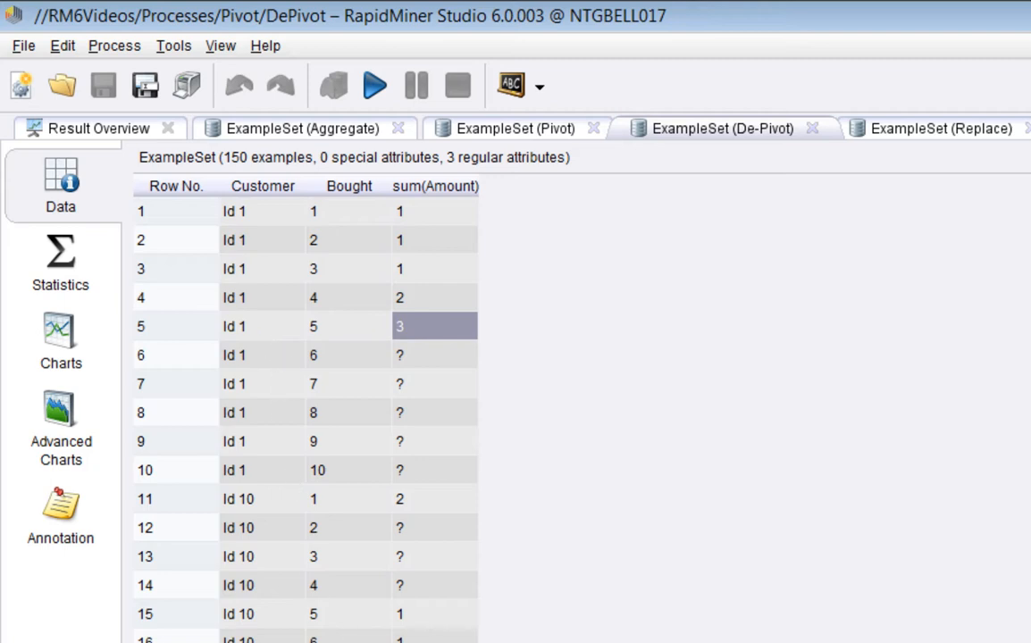
left_click_drag(333, 616, 409, 616)
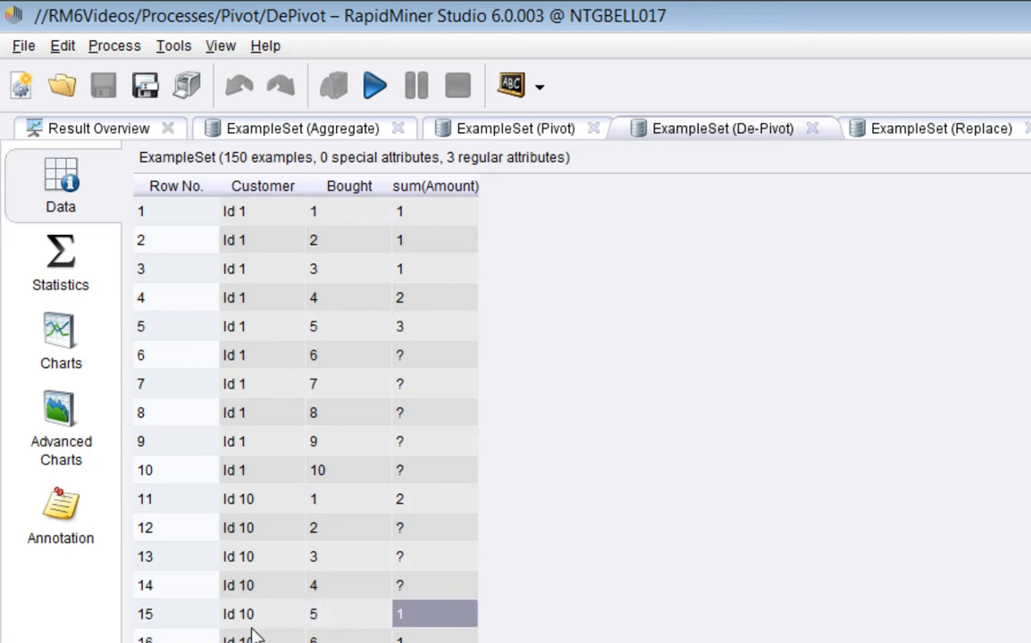
left_click(257, 624)
key("Escape")
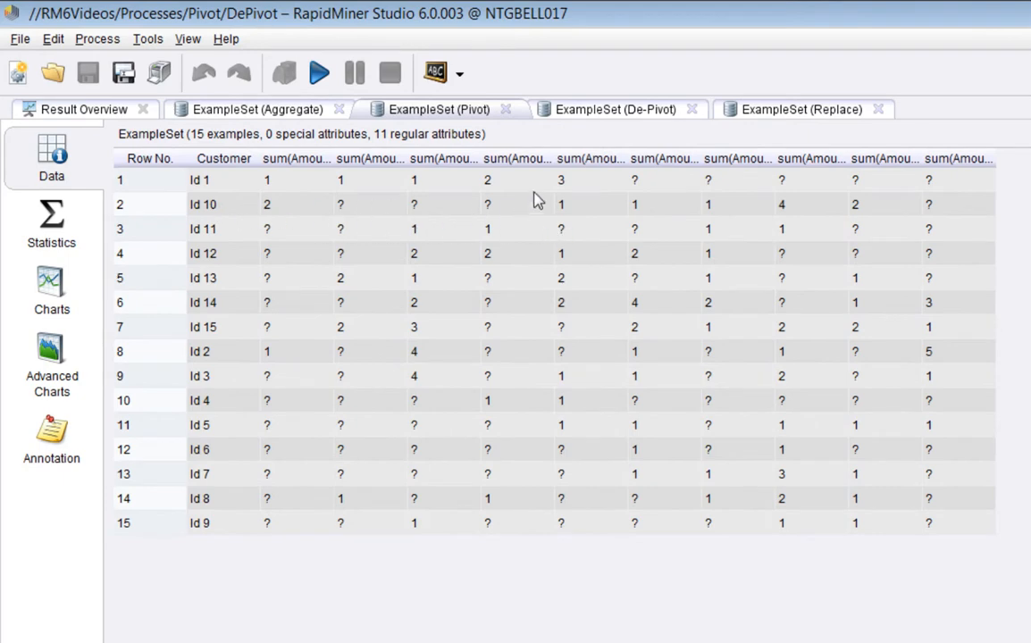
Fit all Pivot column widths and compare the sum(Amount)_Item 9 column with Bought value 5 in the De-Pivot results.
right_click(636, 260)
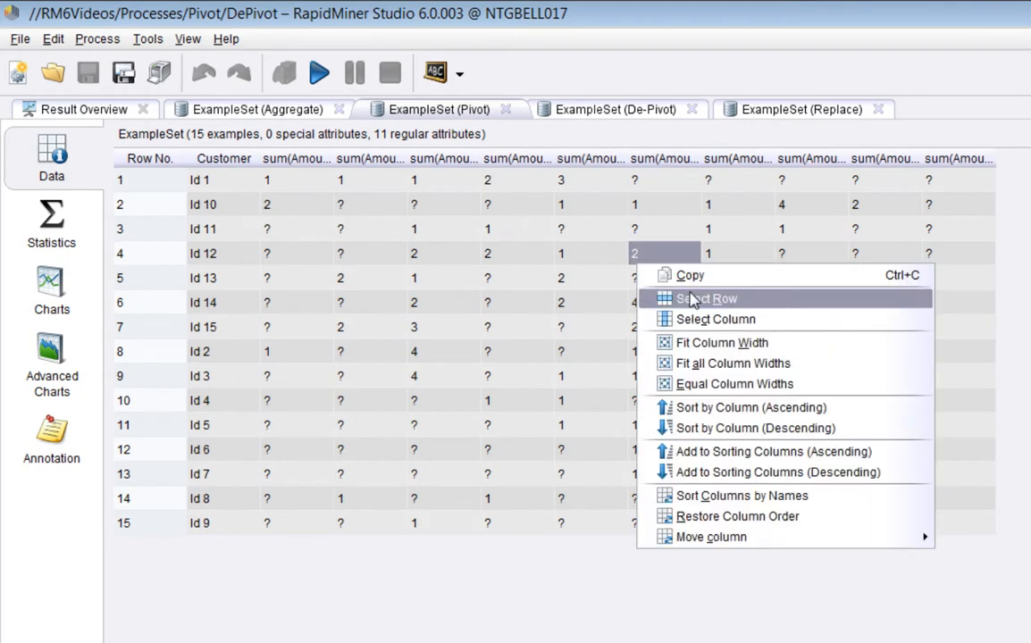
left_click(734, 363)
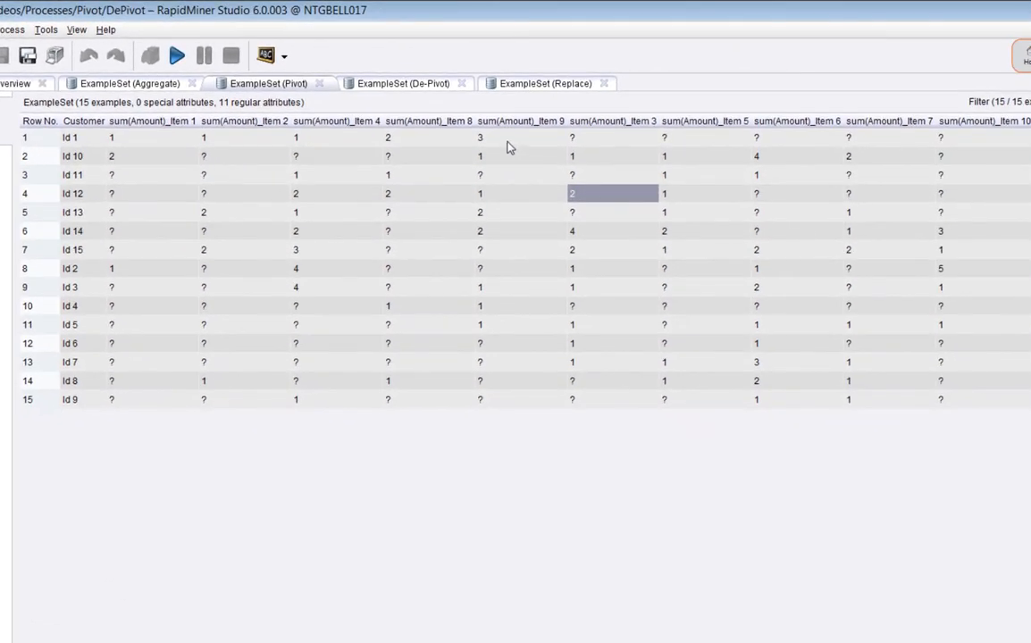
left_click_drag(509, 143, 511, 178)
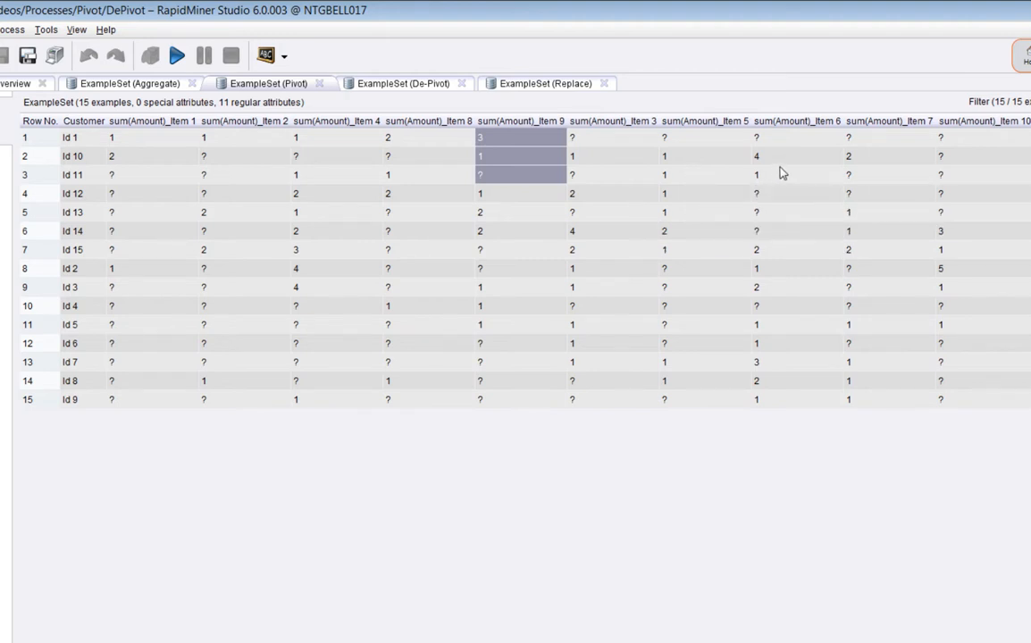
left_click(407, 82)
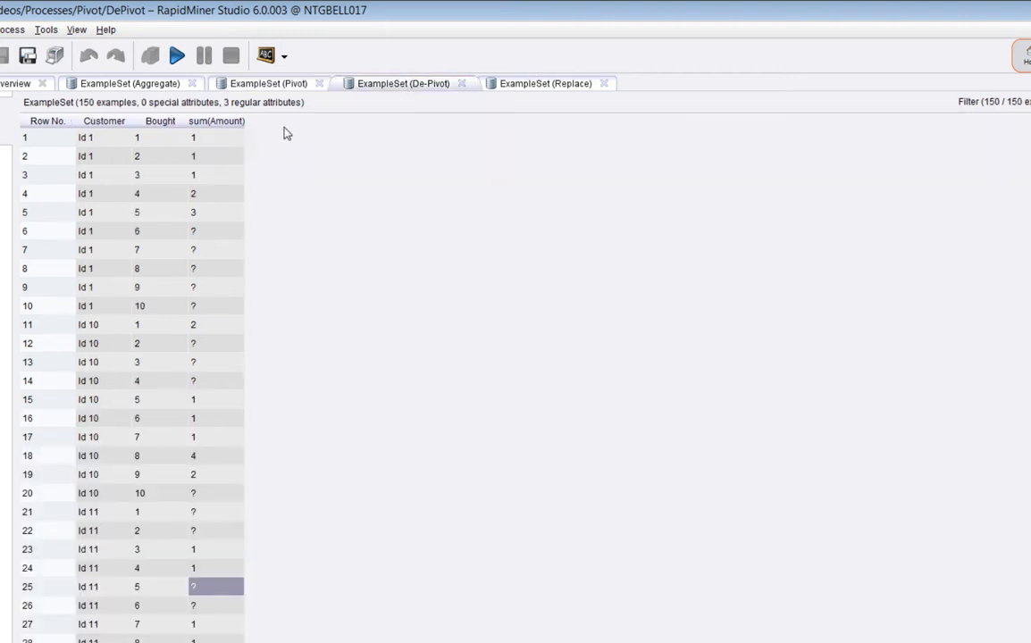
mouse_move(143, 221)
left_mouse_down()
mouse_move(212, 221)
mouse_move(162, 219)
left_mouse_up()
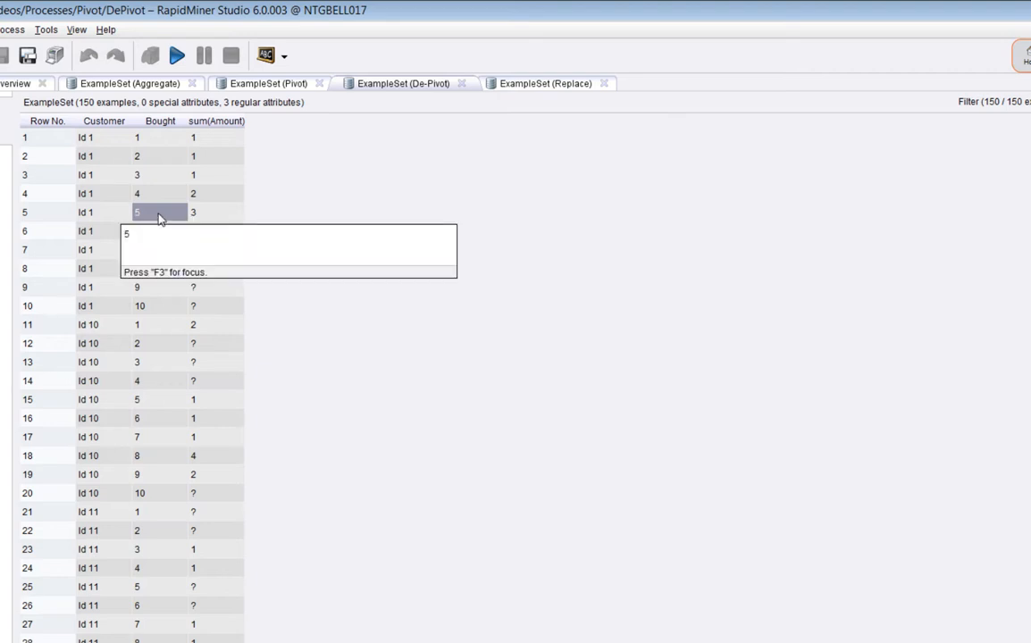
left_click(288, 89)
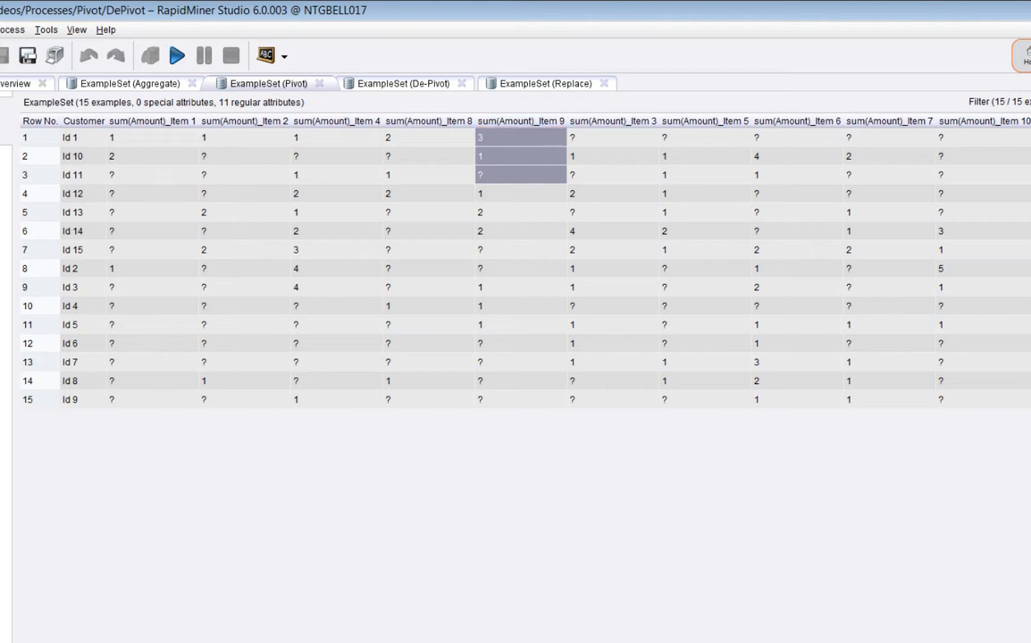
Return to the process design, rerun the process and open the Pivot results.
key("F8")
left_click(992, 232)
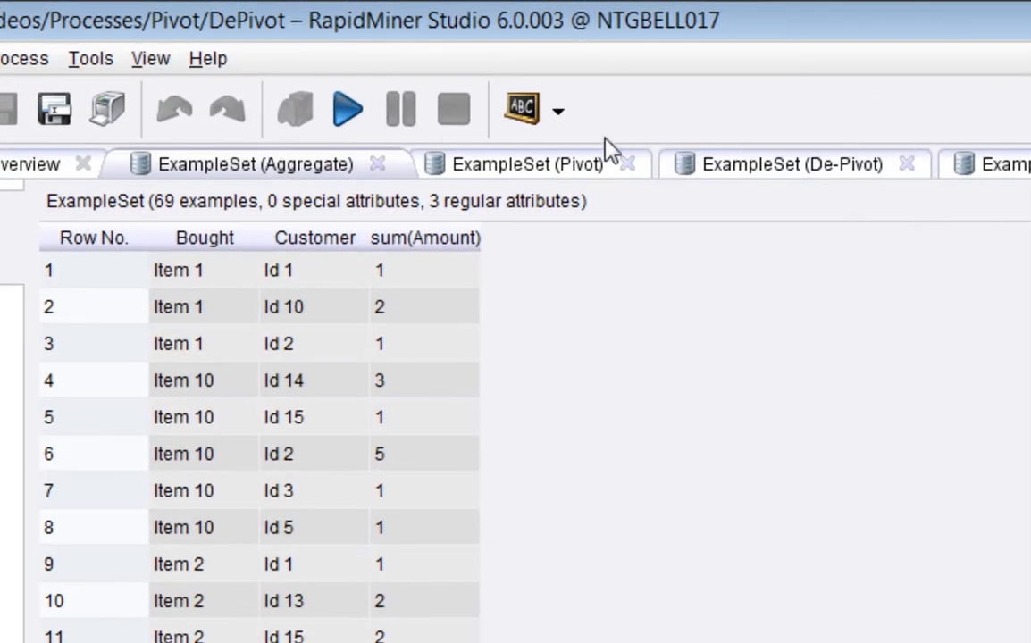
left_click(560, 170)
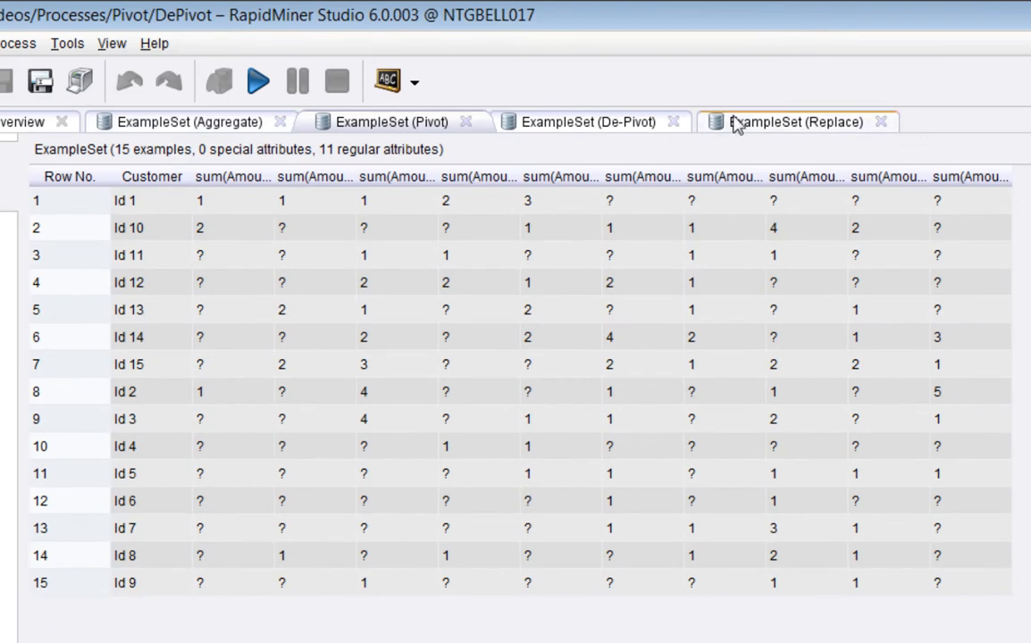
Detach the Replace and Pivot results into separate floating windows, with the Pivot table placed below the Replace table.
left_click_drag(773, 132, 708, 292)
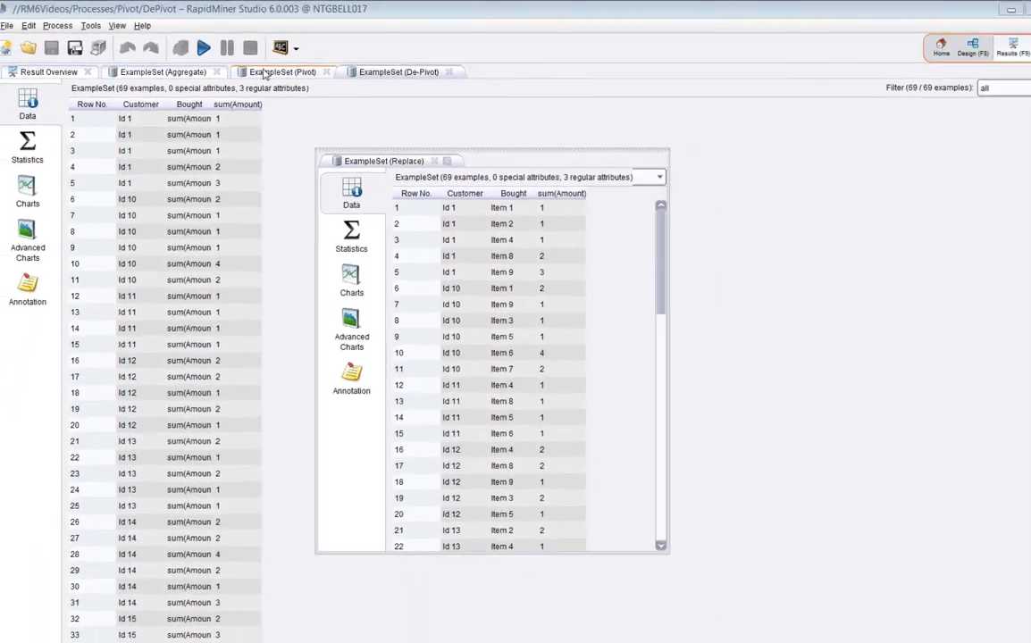
left_click(257, 72)
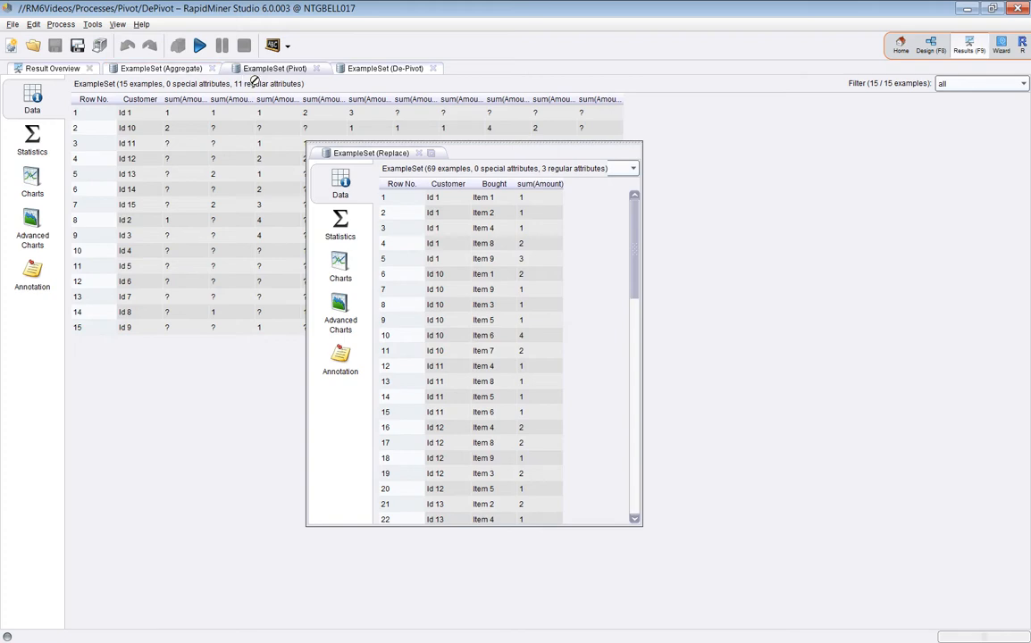
left_click_drag(257, 79, 645, 404)
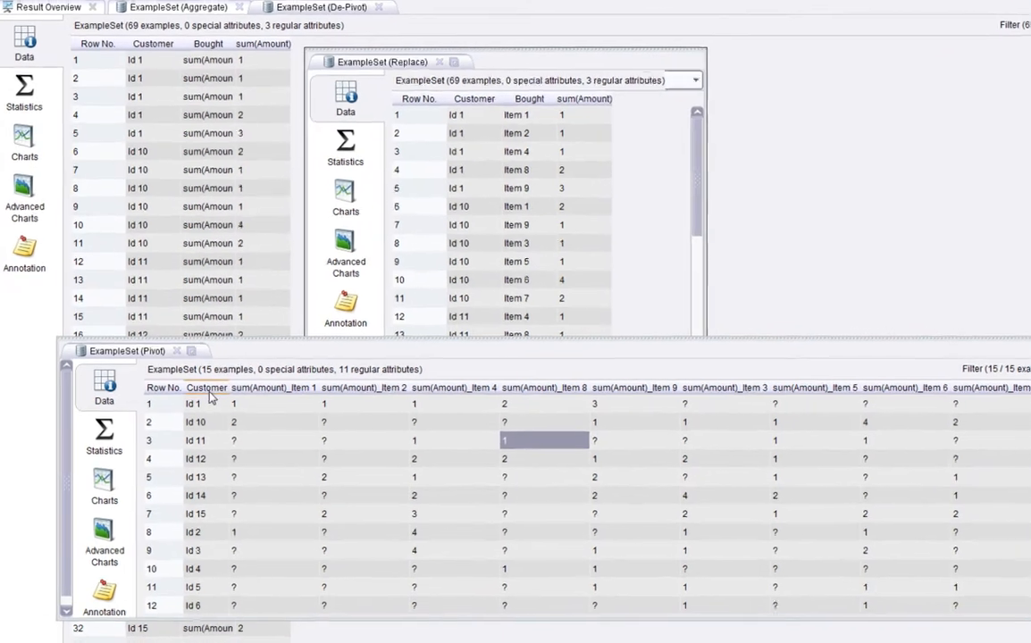
left_click(209, 391)
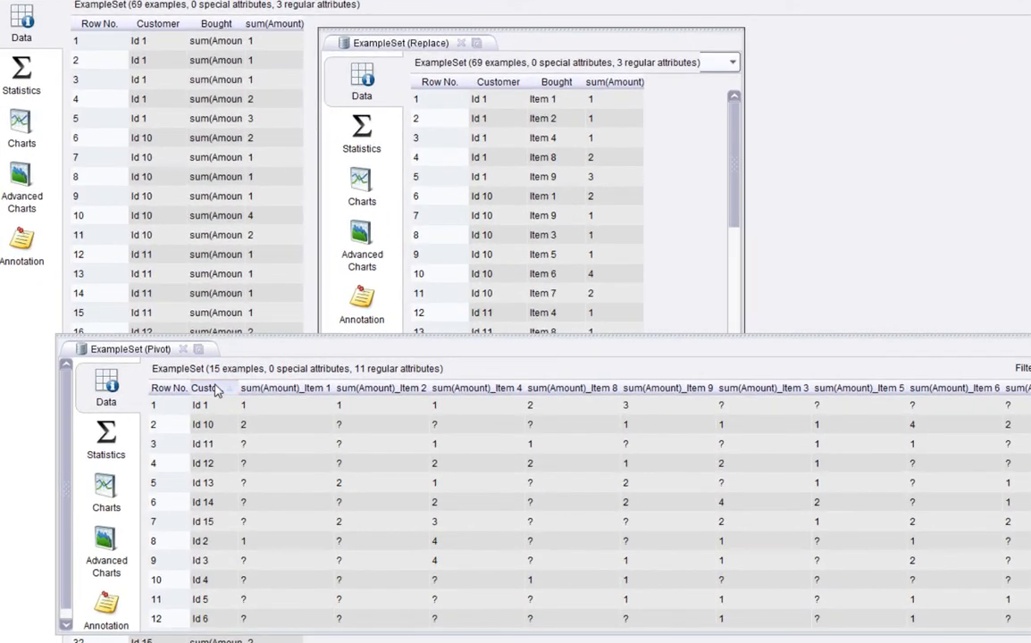
left_click(208, 389)
left_click(208, 390)
Compare Id 1's item amounts and missing values in the Pivot results with Id 1's rows in the Replace results.
left_click(265, 409)
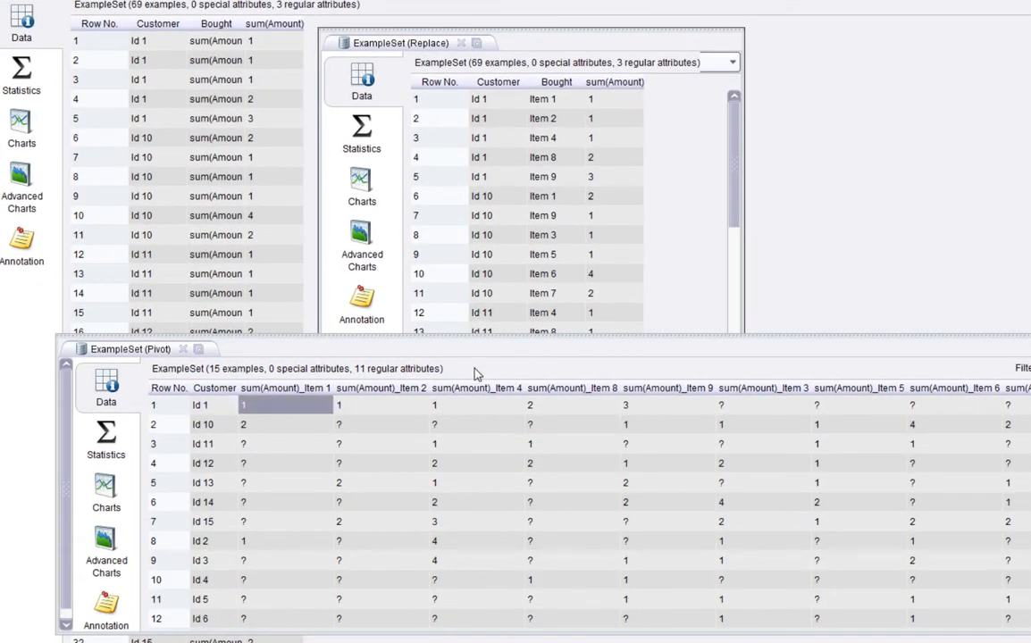
left_click(385, 424)
left_click(380, 406)
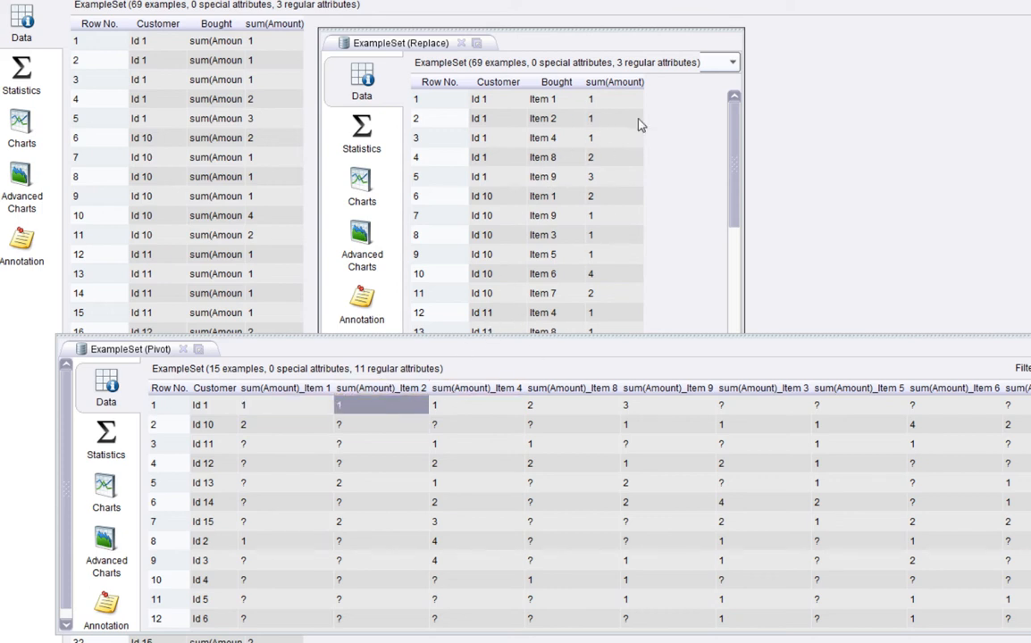
left_click(626, 119)
left_click(621, 139)
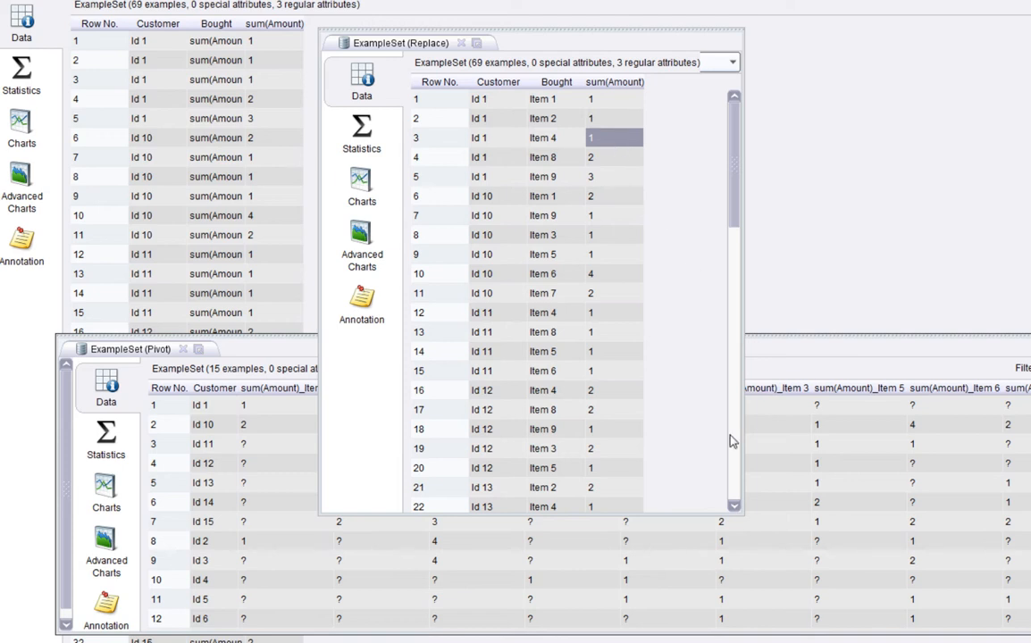
left_click(782, 409)
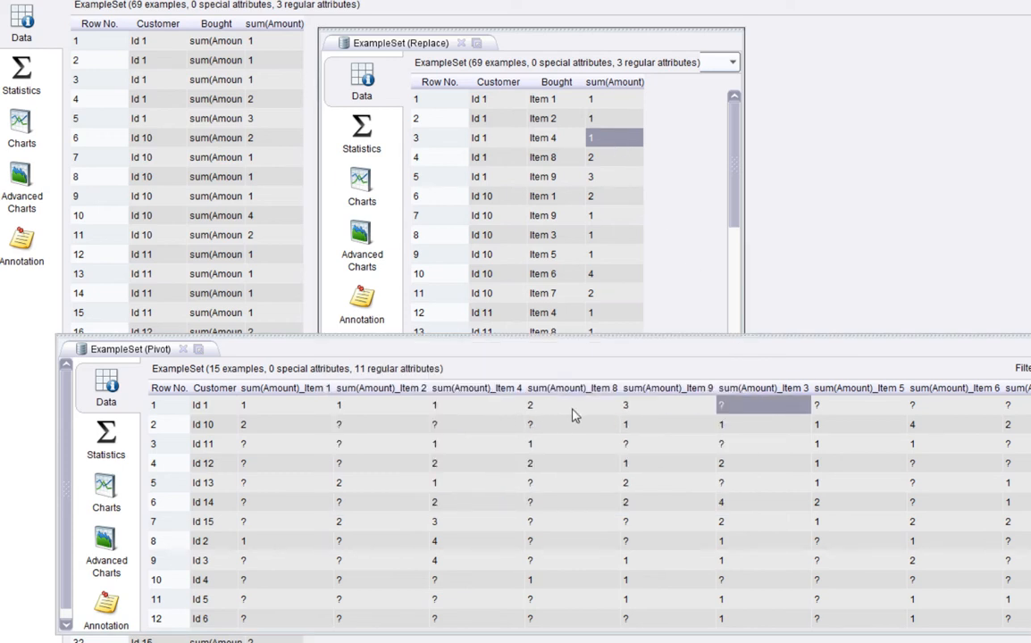
left_click_drag(760, 411, 1028, 409)
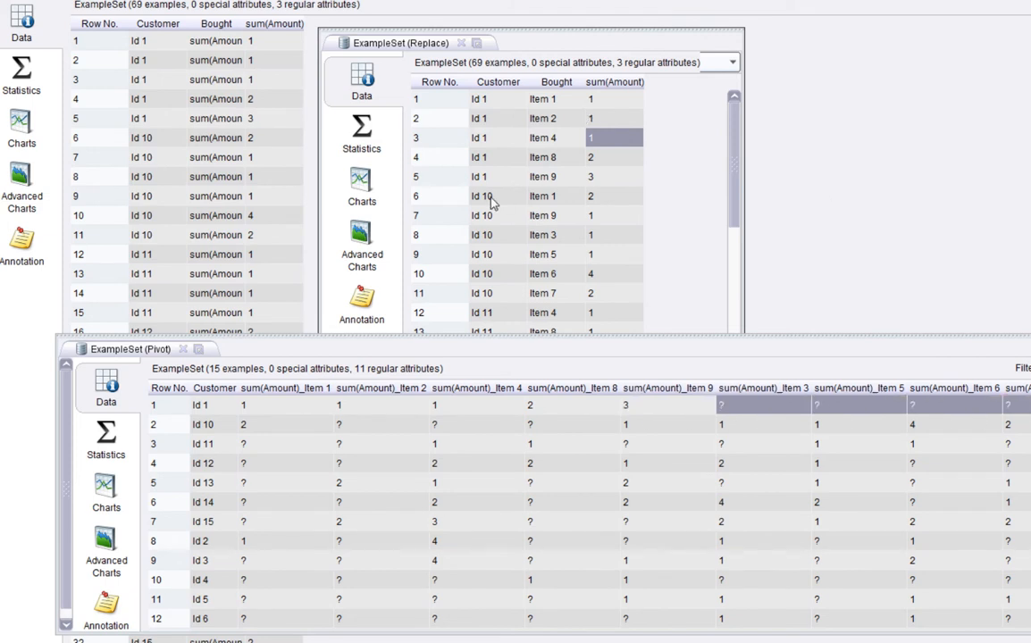